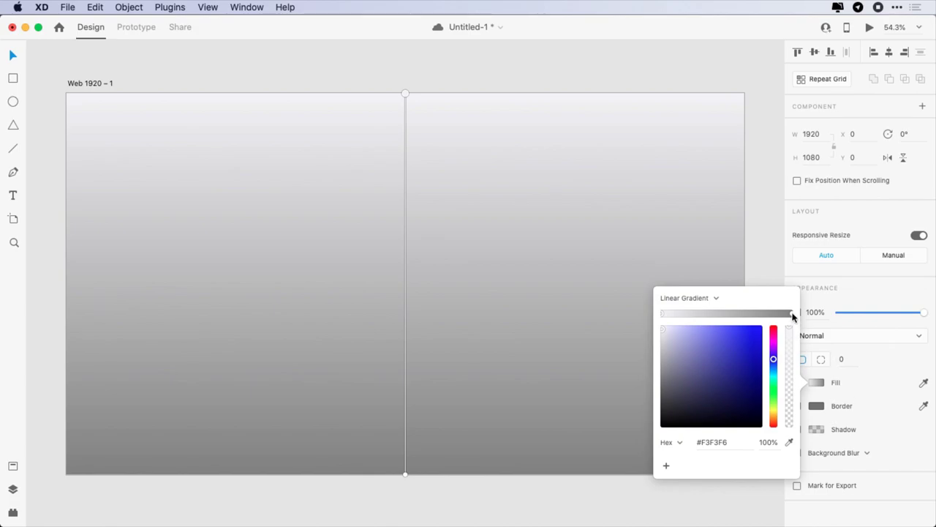
# Set the lower end colour of the artboard's linear gradient fill to #FFFFFF.
pyautogui.click(723, 442)
pyautogui.write('fff')
pyautogui.press('Return')
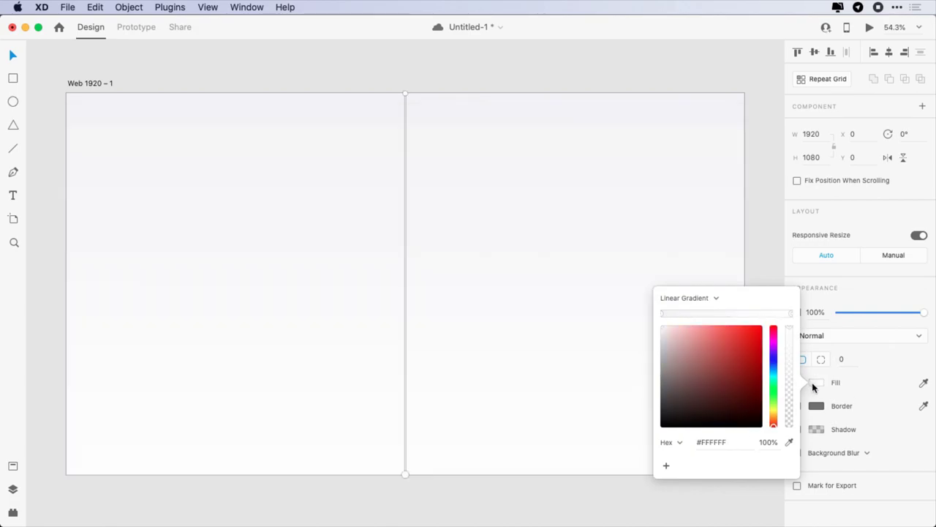
# Angle the gradient diagonally from the artboard's upper-left corner towards its lower right, and lock the artboard.
pyautogui.moveTo(405, 95); pyautogui.dragTo(65, 100)
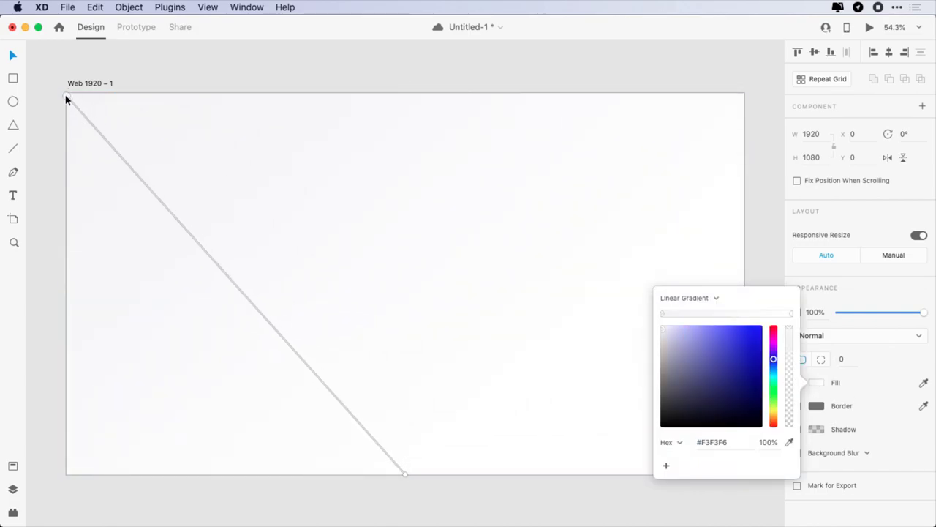
pyautogui.moveTo(407, 474); pyautogui.dragTo(643, 435)
pyautogui.click(817, 384)
pyautogui.hscroll(-2, 651, 305)
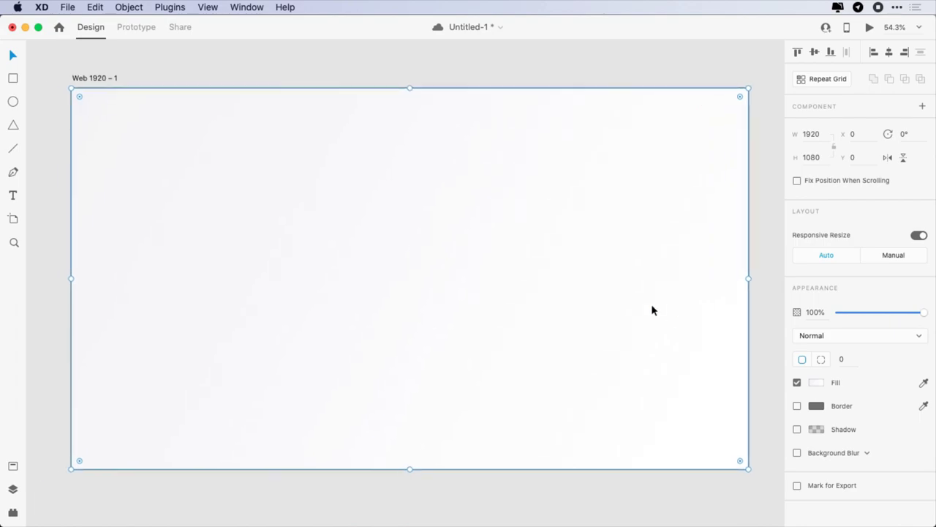
pyautogui.press('super+l')
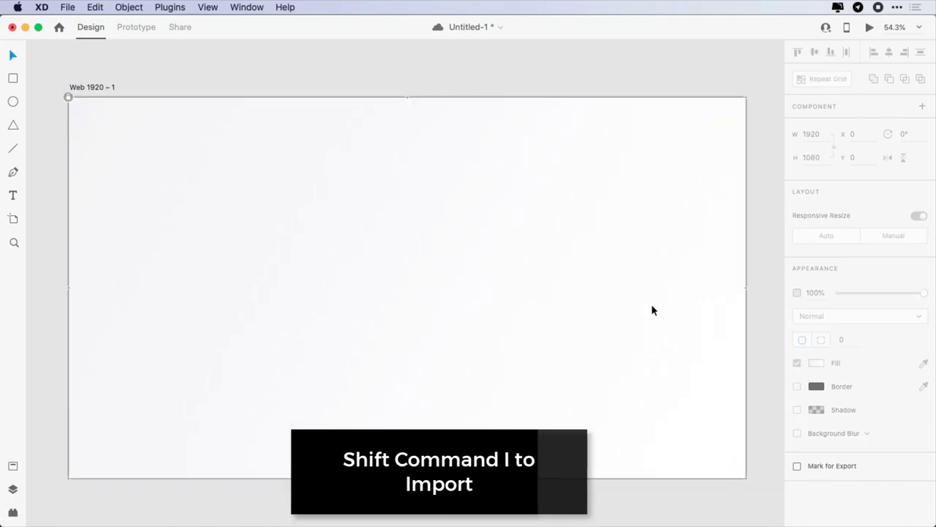
# Import the red NIU logo and place it near the artboard's upper-left corner.
pyautogui.click(67, 8)
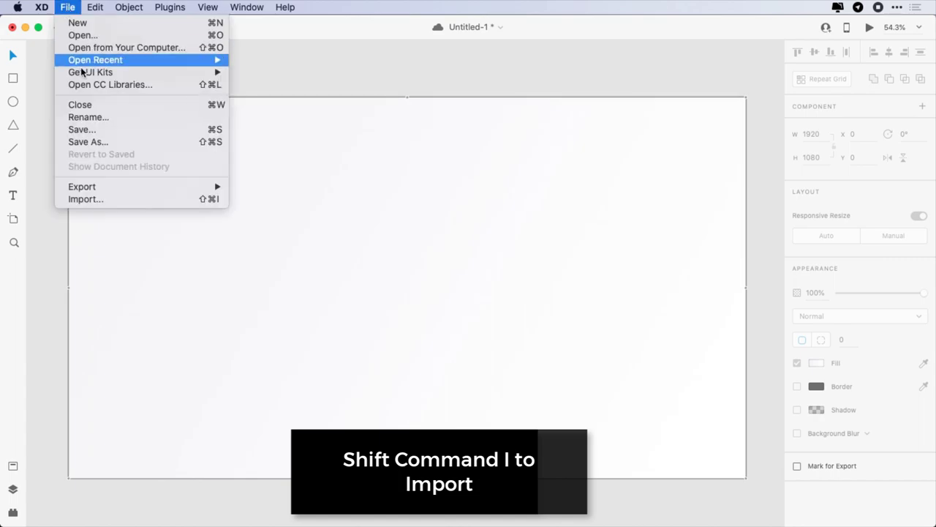
pyautogui.click(124, 204)
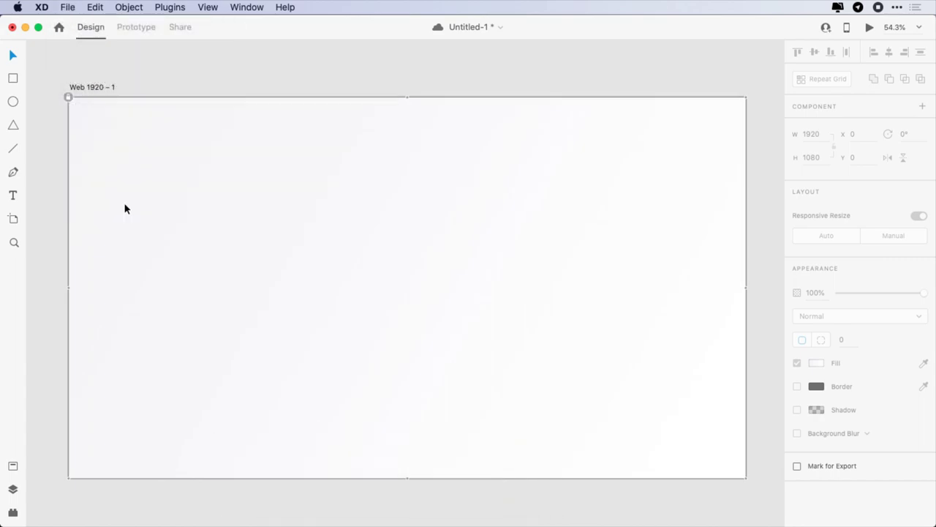
pyautogui.click(363, 120)
pyautogui.click(695, 342)
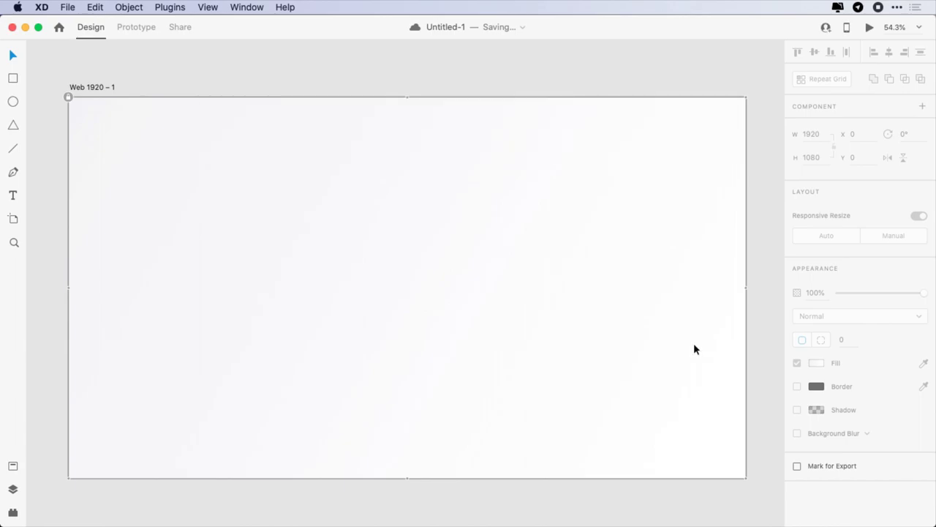
pyautogui.moveTo(382, 285); pyautogui.dragTo(107, 135)
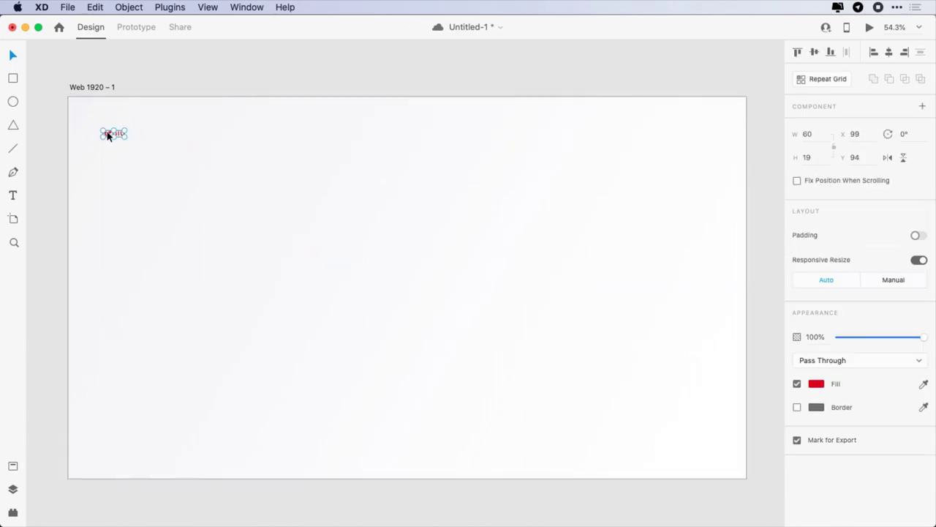
# Nudge the NIU logo about 4 px to the left and 18 px up.
pyautogui.press('Left')
pyautogui.press('Left')
pyautogui.press('Left')
pyautogui.press('Left')
pyautogui.hotkey('shift', 'Up')
pyautogui.hotkey('shift', 'Up')
pyautogui.press('Down')
pyautogui.press('Down')
pyautogui.click(247, 68)
# Add the text "quick look" to the right of the logo in the artboard's header area.
pyautogui.press('t')
pyautogui.click(294, 135)
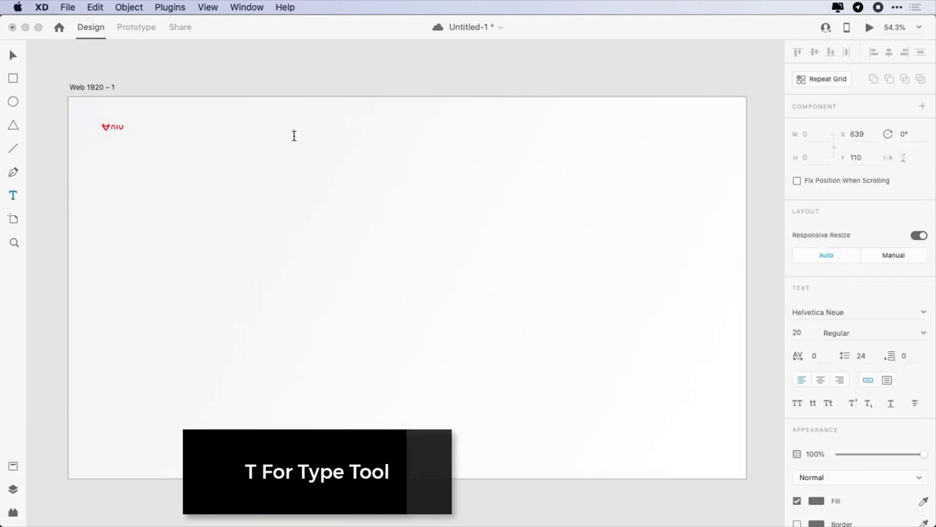
pyautogui.write('quick loo')
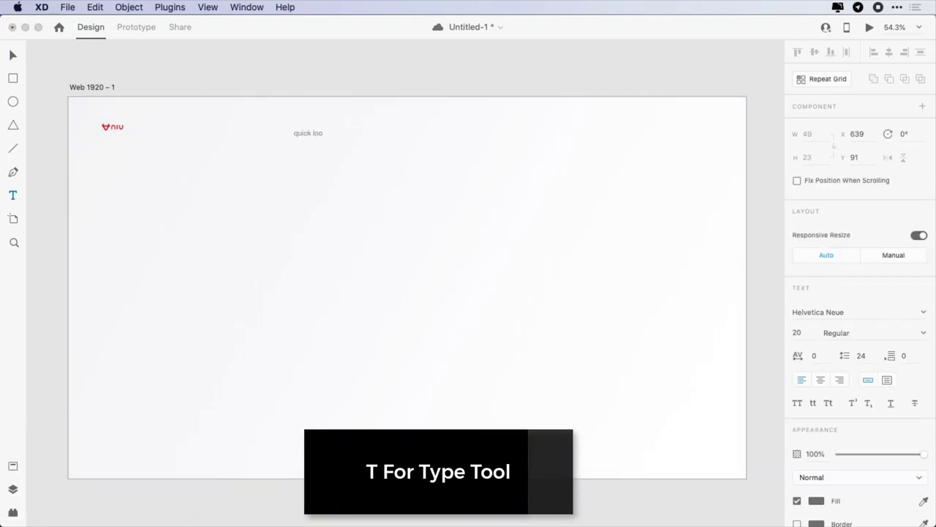
pyautogui.write('k')
pyautogui.press('Escape')
# Set the "quick look" text to the Sequel Sans font at size 17.
pyautogui.click(809, 312)
pyautogui.write('Sequel Sans')
pyautogui.press('Return')
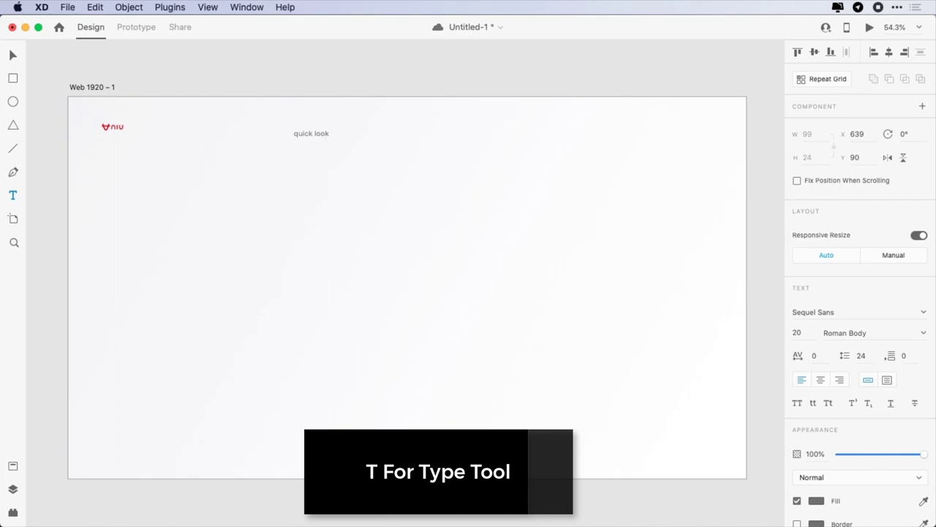
pyautogui.click(803, 335)
pyautogui.press('Down')
pyautogui.press('Down')
pyautogui.press('Down')
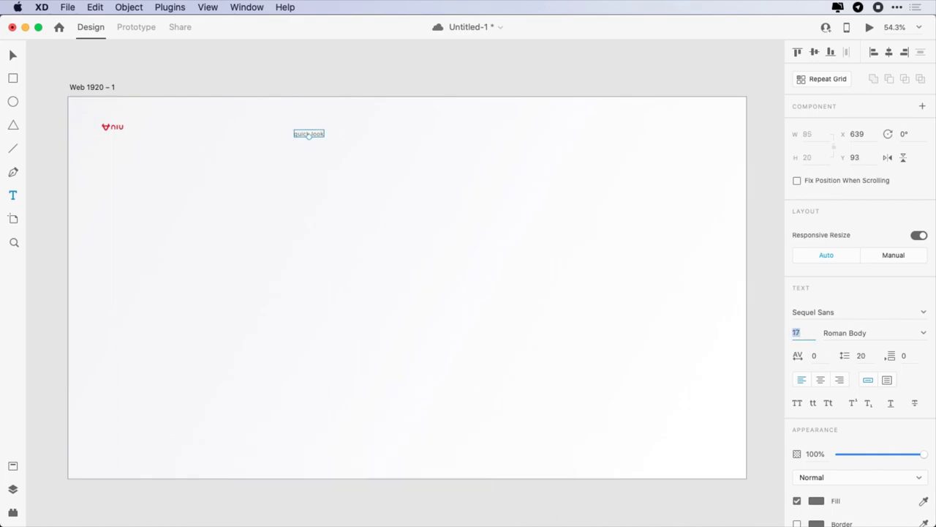
# Set the "quick look" text to the Bold Head weight in all caps.
pyautogui.click(924, 333)
pyautogui.click(831, 372)
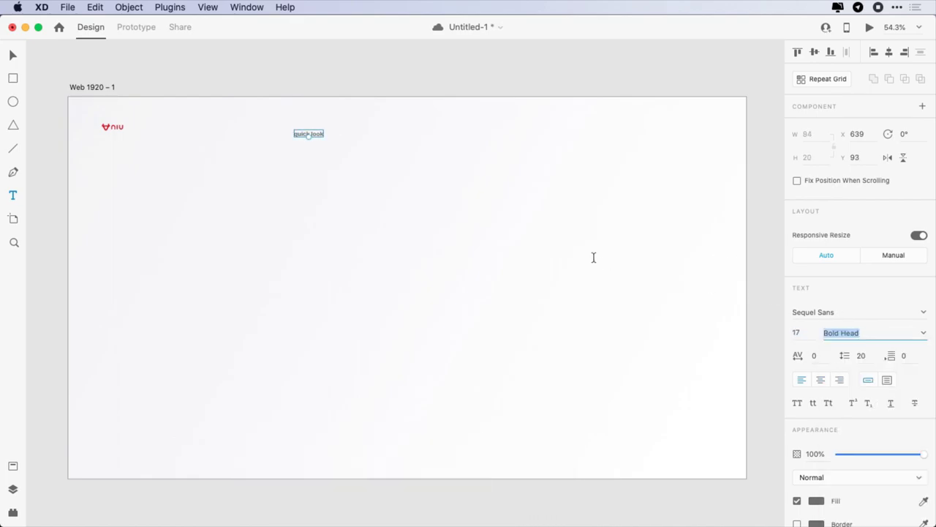
pyautogui.click(797, 403)
# Fill the QUICK LOOK text with black and move it to the centre of the header area.
pyautogui.click(816, 501)
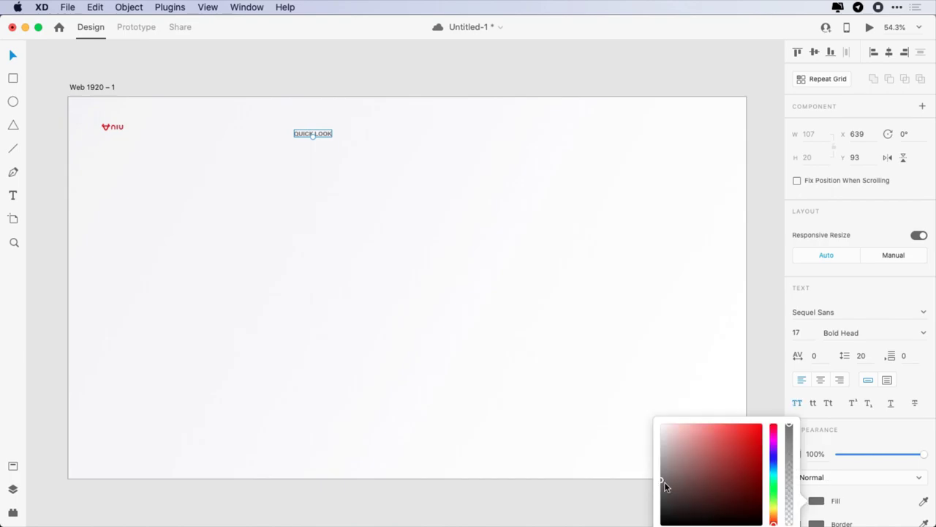
pyautogui.scroll(-2, 848, 422)
pyautogui.press('Escape')
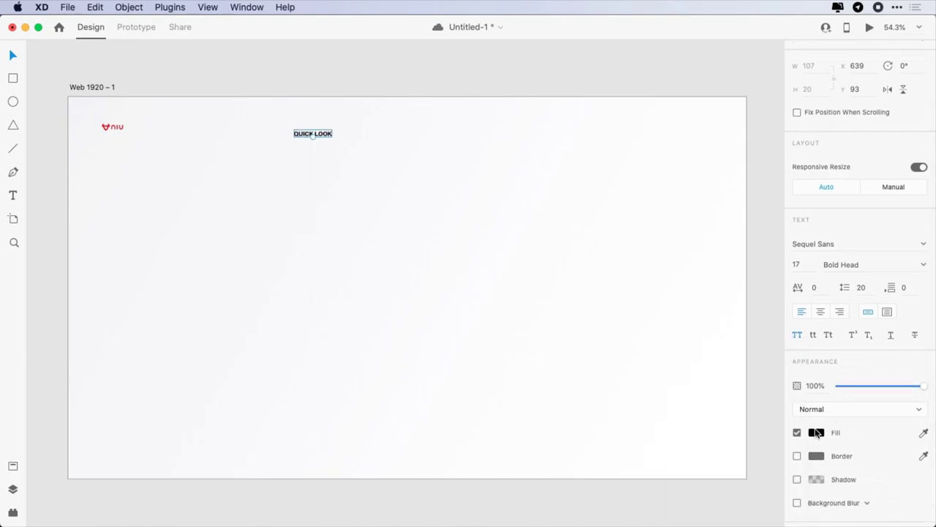
pyautogui.moveTo(324, 136)
pyautogui.mouseDown()
pyautogui.moveTo(422, 135)
pyautogui.moveTo(412, 147)
pyautogui.mouseUp()
pyautogui.click(407, 173)
# Draw a borderless bar about 40 by 4 px under QUICK LOOK and fill it with #DD011B.
pyautogui.press('r')
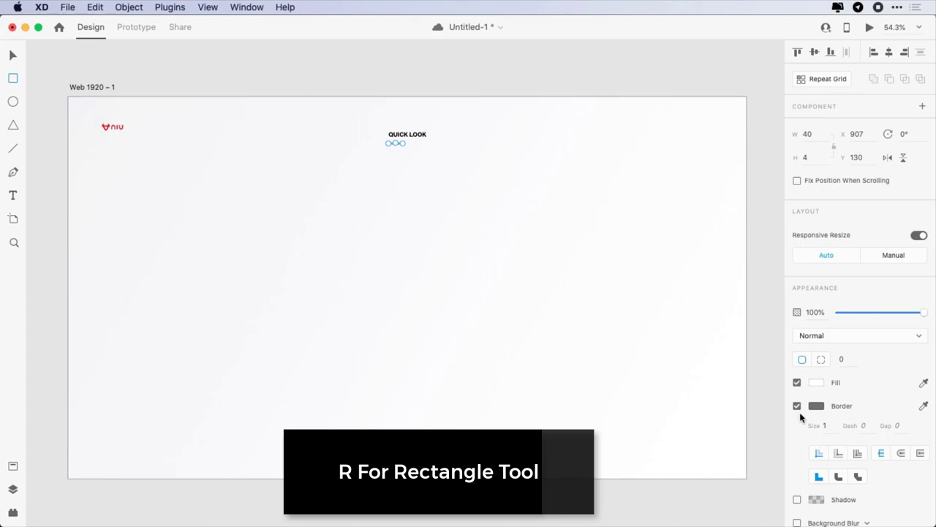
pyautogui.click(815, 383)
pyautogui.write('dd011b')
pyautogui.press('Return')
pyautogui.click(818, 384)
# Nudge the red bar 8 px up so it sits closer under the QUICK LOOK text.
pyautogui.press('v')
pyautogui.click(372, 137)
pyautogui.click(399, 143)
pyautogui.press('Up')
pyautogui.press('Up')
pyautogui.press('Up')
pyautogui.press('Up')
pyautogui.press('Up')
pyautogui.press('Up')
pyautogui.press('Up')
pyautogui.press('Up')
pyautogui.click(416, 174)
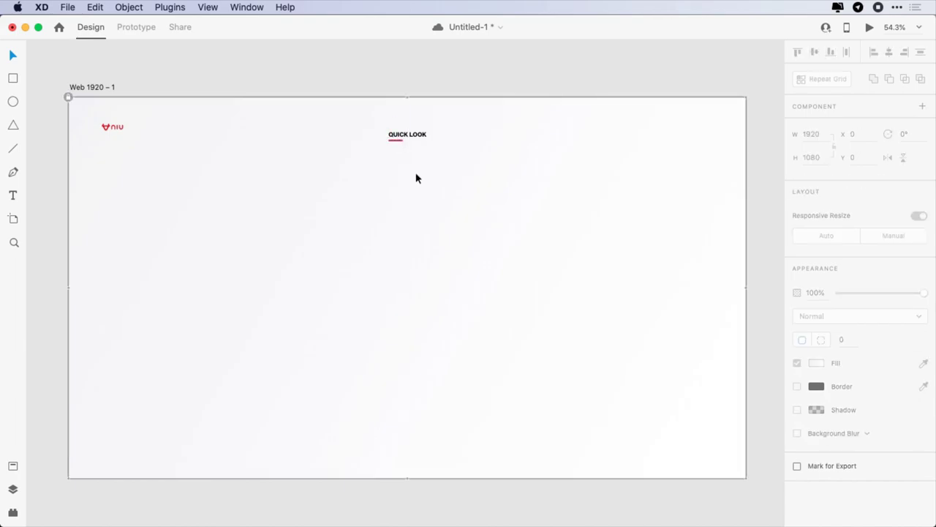
# Insert the Feather search icon with the Icons 4 Design plugin and place it right of QUICK LOOK in the header.
pyautogui.click(13, 512)
pyautogui.click(64, 119)
pyautogui.write('search')
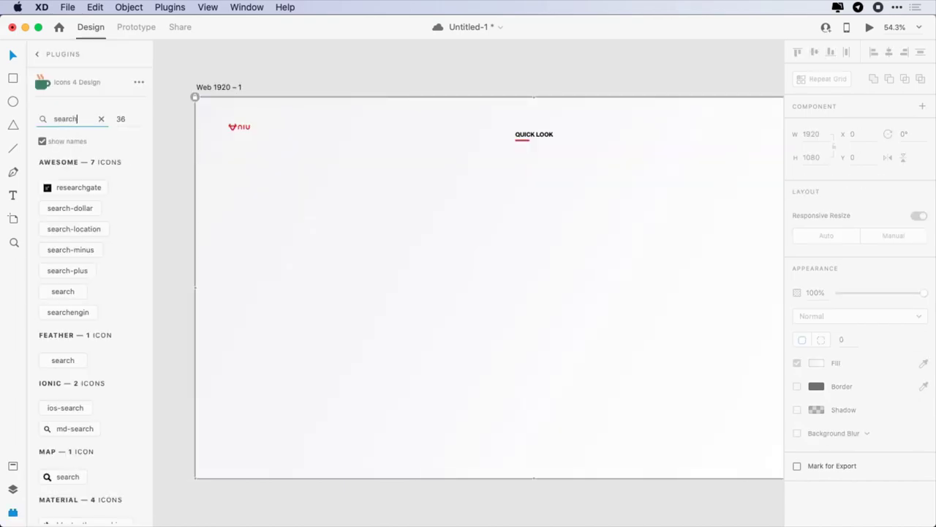
pyautogui.click(67, 360)
pyautogui.click(12, 512)
pyautogui.moveTo(73, 103); pyautogui.dragTo(630, 136)
pyautogui.click(651, 167)
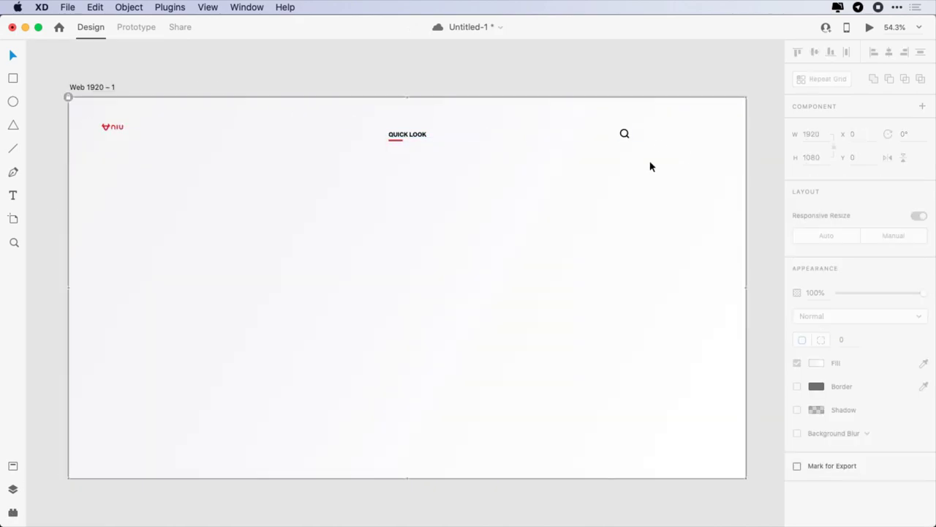
# Move the search icon further right towards the artboard's upper-right corner, level with QUICK LOOK.
pyautogui.click(624, 134)
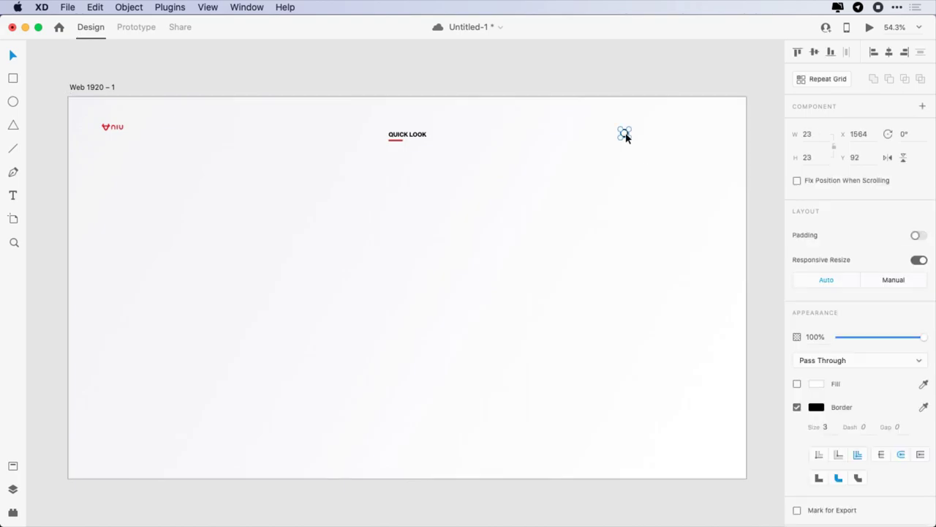
pyautogui.moveTo(626, 137); pyautogui.dragTo(645, 136)
pyautogui.hotkey('shift', 'Right')
pyautogui.hotkey('shift', 'Right')
pyautogui.hotkey('shift', 'Right')
pyautogui.hotkey('shift', 'Right')
pyautogui.hotkey('shift', 'Right')
pyautogui.hotkey('shift', 'Right')
pyautogui.press('Right')
pyautogui.press('Right')
pyautogui.click(581, 226)
# Draw a 172 by 172 square and align it flush with the artboard's upper-right corner.
pyautogui.press('r')
pyautogui.moveTo(694, 95)
pyautogui.mouseDown()
pyautogui.moveTo(750, 206)
pyautogui.moveTo(754, 149)
pyautogui.mouseUp()
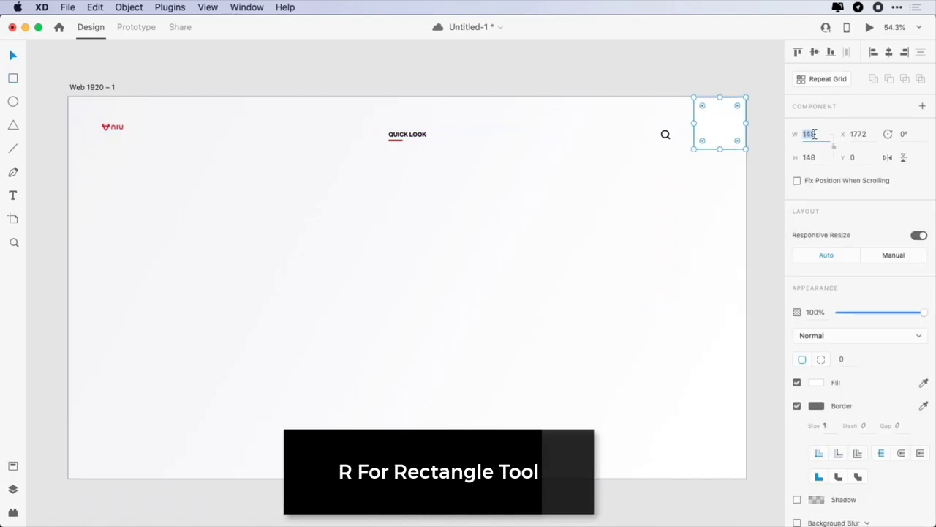
pyautogui.write('172')
pyautogui.press('Tab')
pyautogui.write('172')
pyautogui.press('Return')
pyautogui.moveTo(724, 133); pyautogui.dragTo(713, 131)
# Remove the corner square's border and fill it with #DD001B.
pyautogui.click(797, 406)
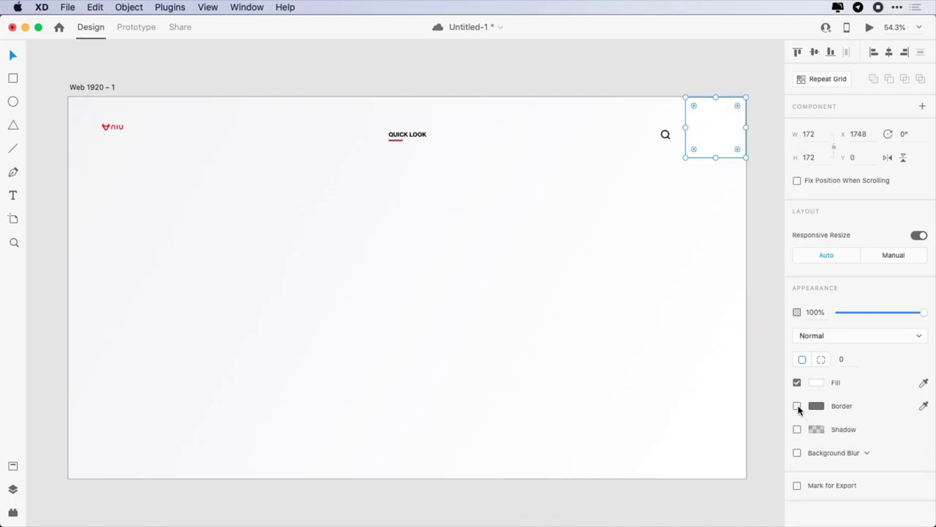
pyautogui.click(816, 382)
pyautogui.write('dd0')
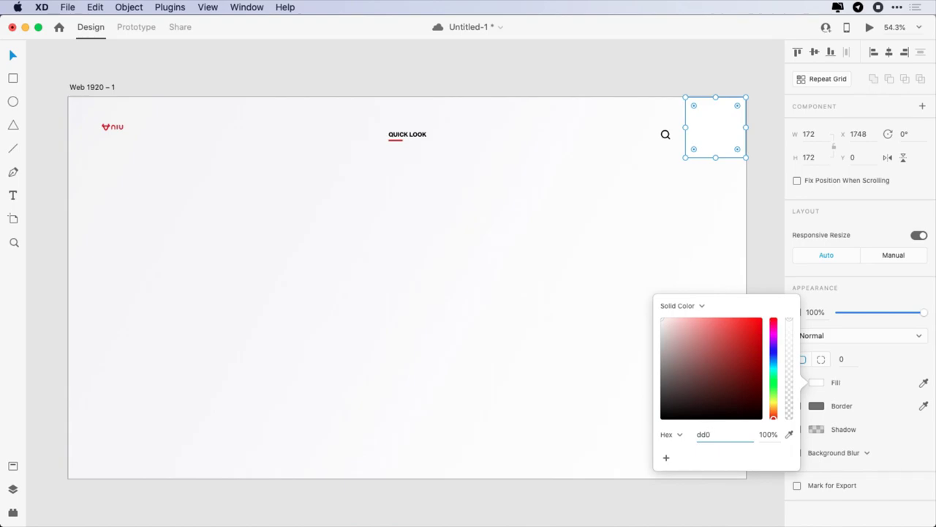
pyautogui.write('01b')
pyautogui.press('Return')
pyautogui.click(766, 253)
# Move the search icon left, away from the red square, to X 1508.
pyautogui.click(645, 217)
pyautogui.moveTo(666, 137); pyautogui.dragTo(621, 139)
pyautogui.press('alt')
pyautogui.hotkey('shift', 'Left')
pyautogui.hotkey('shift', 'Left')
pyautogui.hotkey('shift', 'Left')
pyautogui.hotkey('shift', 'Left')
pyautogui.press('Left')
pyautogui.press('Left')
pyautogui.press('Left')
pyautogui.press('Left')
pyautogui.press('Left')
pyautogui.press('Left')
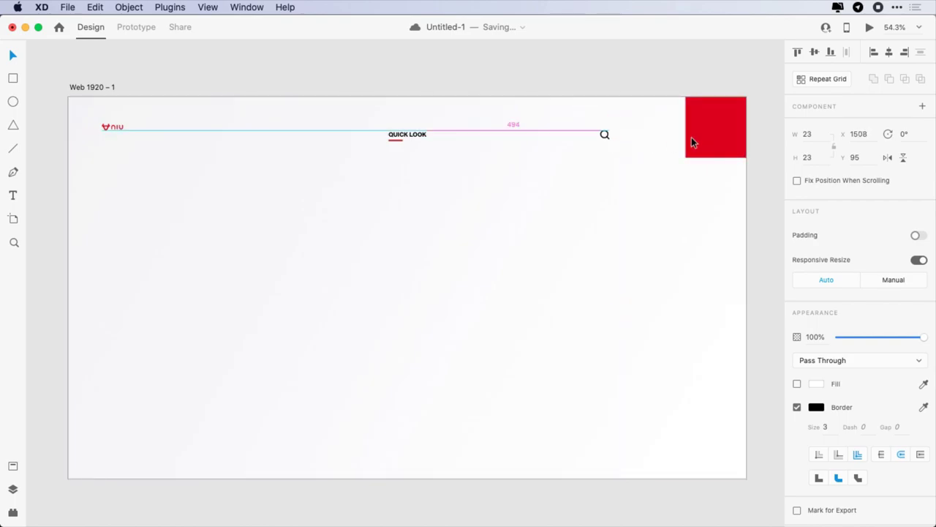
# Draw a thin white bar 80 wide and 3 high just below the red square, without a border.
pyautogui.press('r')
pyautogui.moveTo(651, 177); pyautogui.dragTo(682, 182)
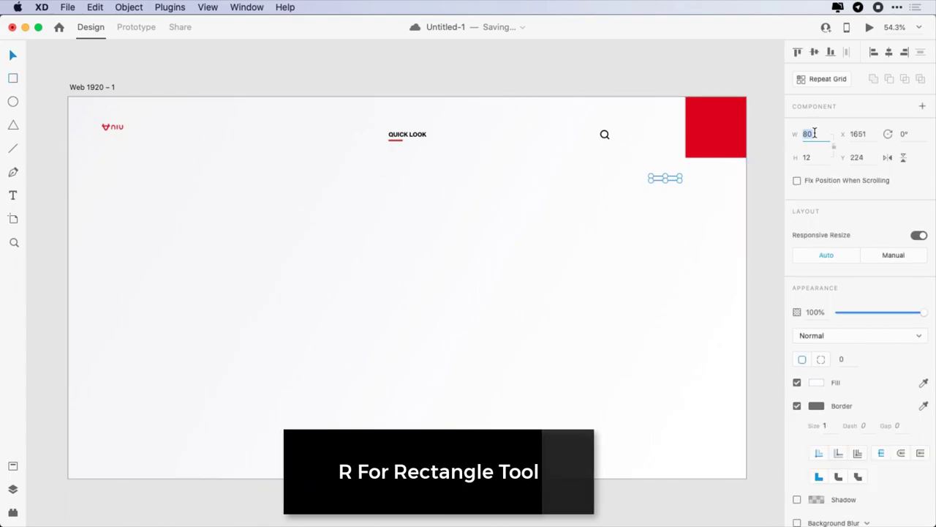
pyautogui.press('Tab')
pyautogui.write('3')
pyautogui.press('Return')
pyautogui.click(797, 405)
# Stack three copies of the bar inside the red square, the lowest one shorter, and round their corners to 20.
pyautogui.moveTo(670, 177); pyautogui.dragTo(713, 137)
pyautogui.keyDown('shift'); pyautogui.click(710, 133); pyautogui.keyUp('shift')
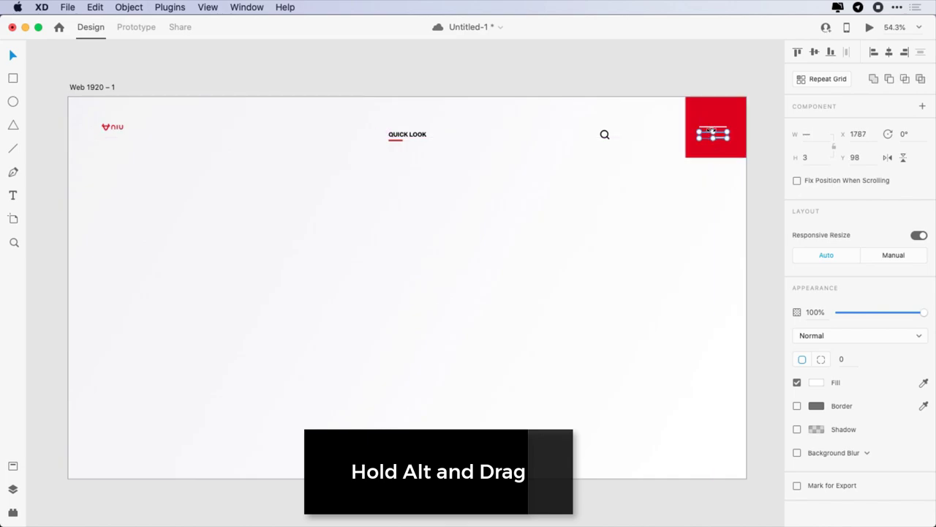
pyautogui.keyDown('shift'); pyautogui.click(709, 127); pyautogui.keyUp('shift')
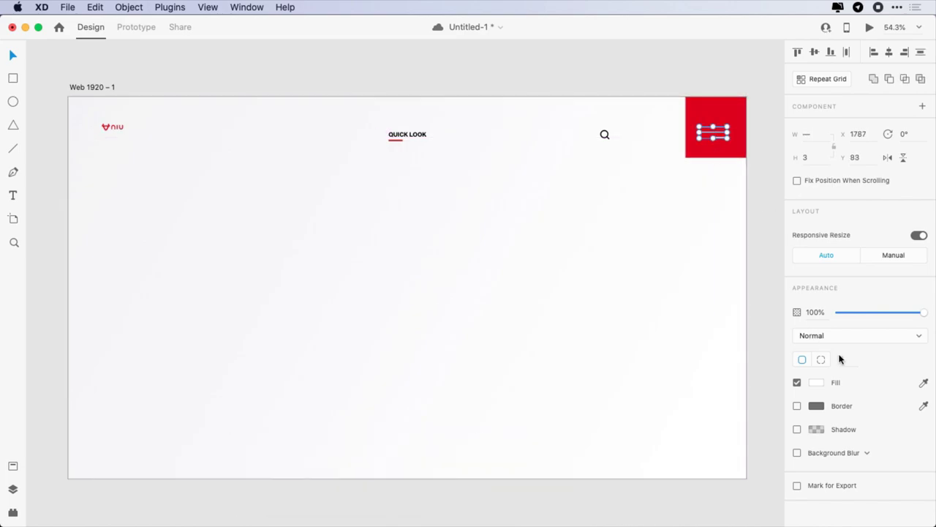
pyautogui.write('20')
pyautogui.press('Return')
# Move the three-line menu icon to the centre of the red square.
pyautogui.moveTo(710, 132); pyautogui.dragTo(714, 128)
pyautogui.hotkey('shift', 'Down')
pyautogui.hotkey('shift', 'Up')
pyautogui.click(651, 182)
# Draw a white rectangle against the artboard's left edge and size it 299 by 740.
pyautogui.press('r')
pyautogui.moveTo(69, 197); pyautogui.dragTo(180, 409)
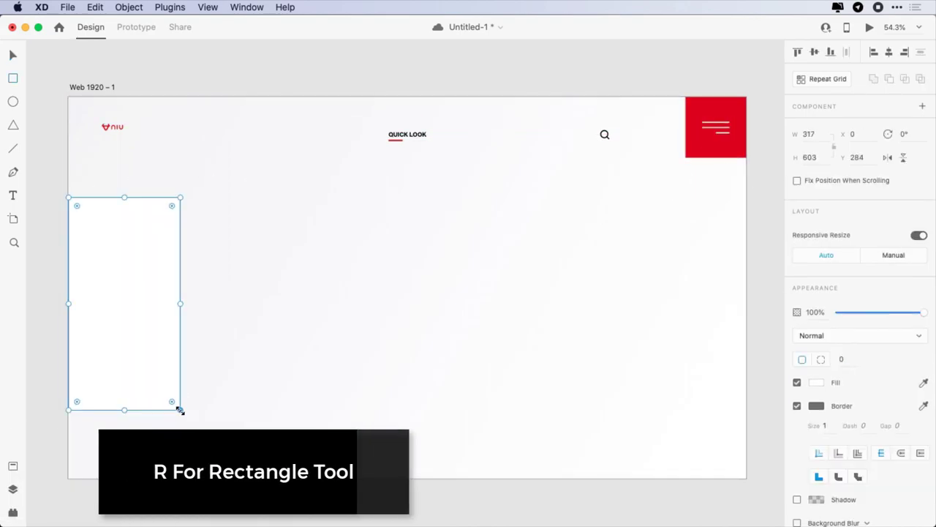
pyautogui.write('299')
pyautogui.press('Tab')
pyautogui.write('740')
pyautogui.press('Return')
# Remove the tall white rectangle's border and move it up along the left edge to Y 170.
pyautogui.click(797, 405)
pyautogui.moveTo(133, 323); pyautogui.dragTo(136, 283)
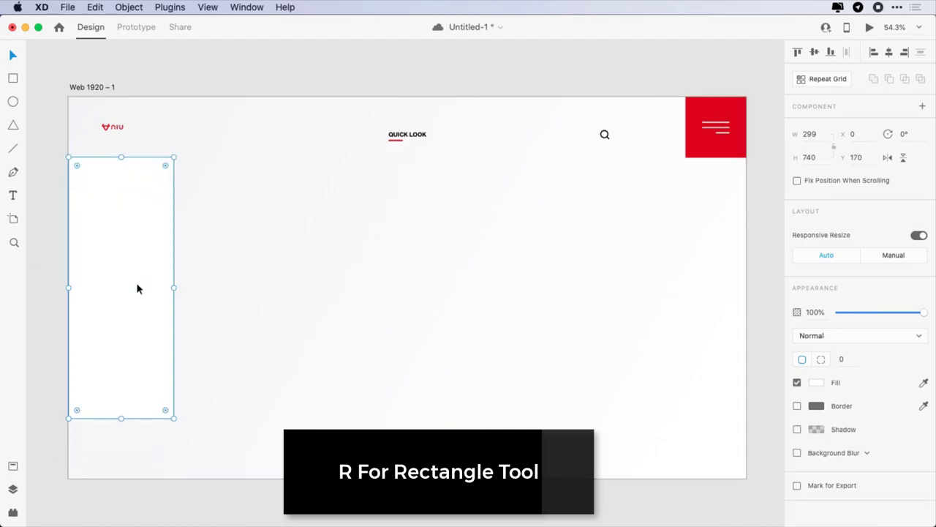
pyautogui.click(200, 322)
# Add the letter "n" over the white rectangle and set its text size to 400.
pyautogui.press('t')
pyautogui.click(106, 289)
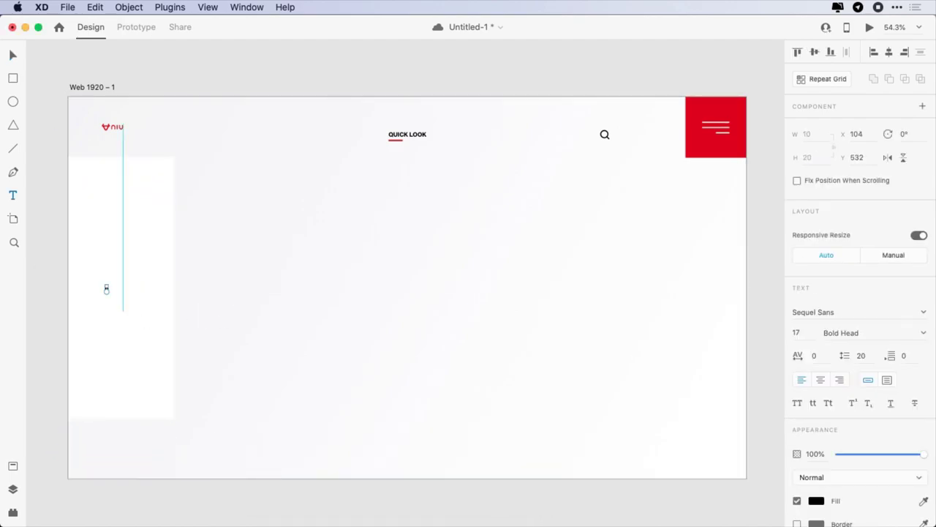
pyautogui.write('400')
pyautogui.press('Return')
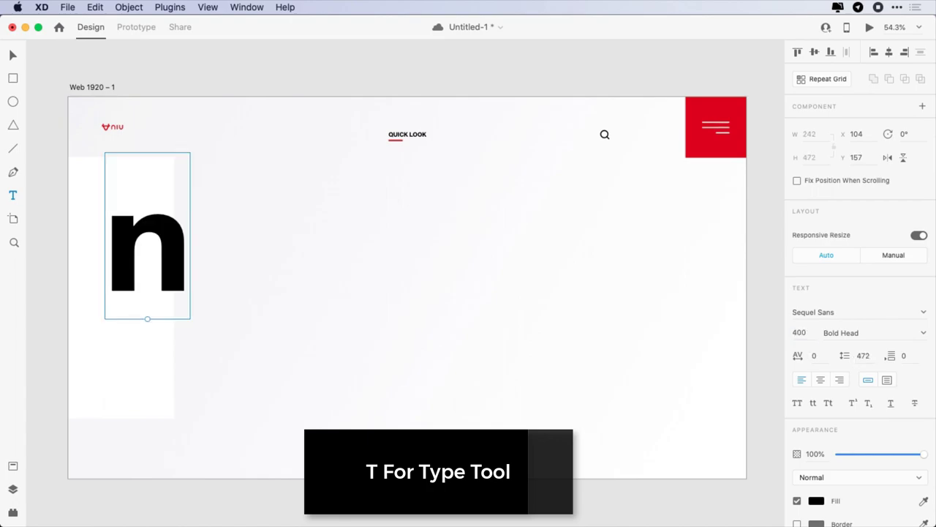
# Convert the large letter to all caps and fill it with #F6F6F6.
pyautogui.click(797, 403)
pyautogui.click(816, 500)
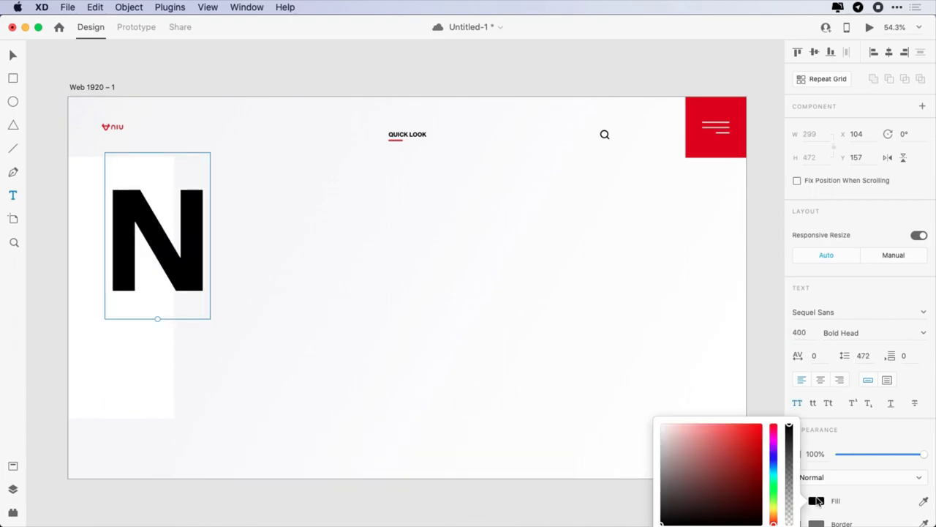
pyautogui.scroll(-2, 818, 474)
pyautogui.write('f6f6f')
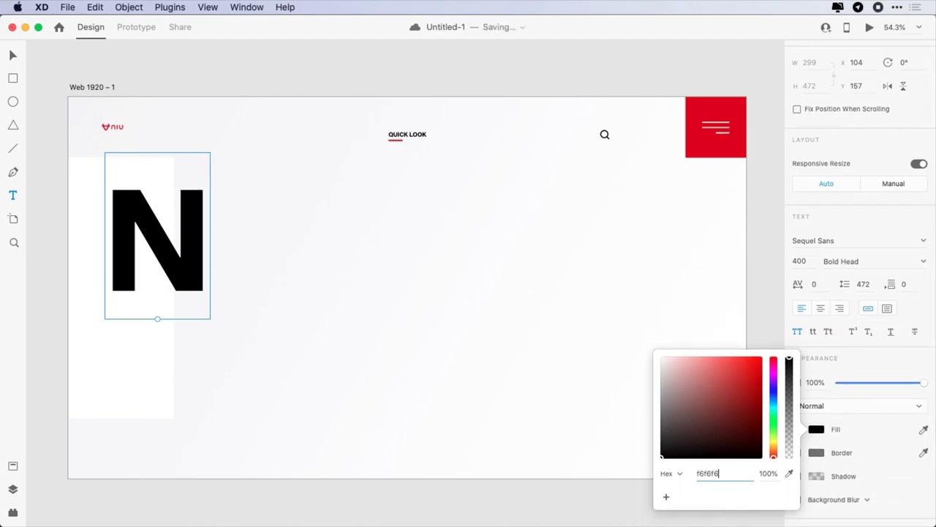
pyautogui.write('6')
pyautogui.press('Return')
pyautogui.click(817, 435)
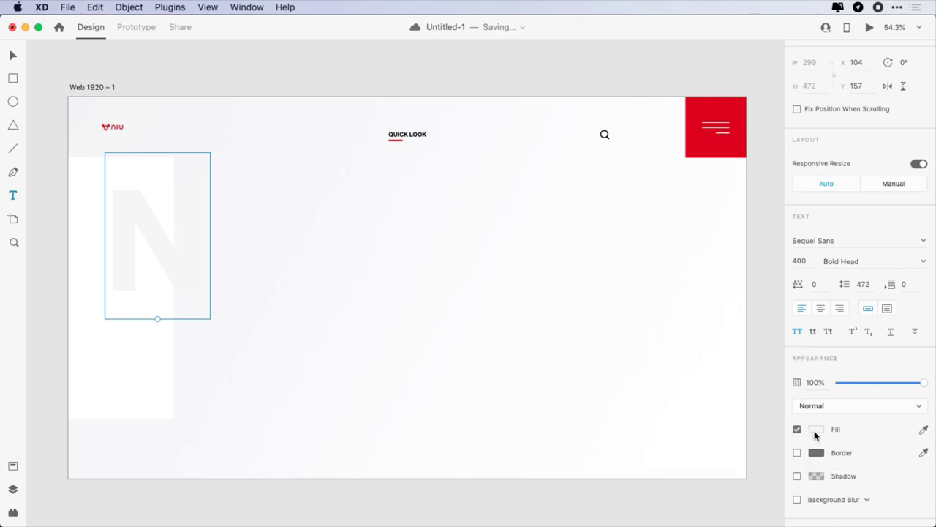
# Move the large N down and left so it slightly overlaps the artboard's left edge.
pyautogui.press('Escape')
pyautogui.moveTo(159, 202); pyautogui.dragTo(96, 232)
pyautogui.click(247, 320)
# Add a new text object reading "n" beside the white rectangle and set its size to 114.
pyautogui.press('t')
pyautogui.click(202, 262)
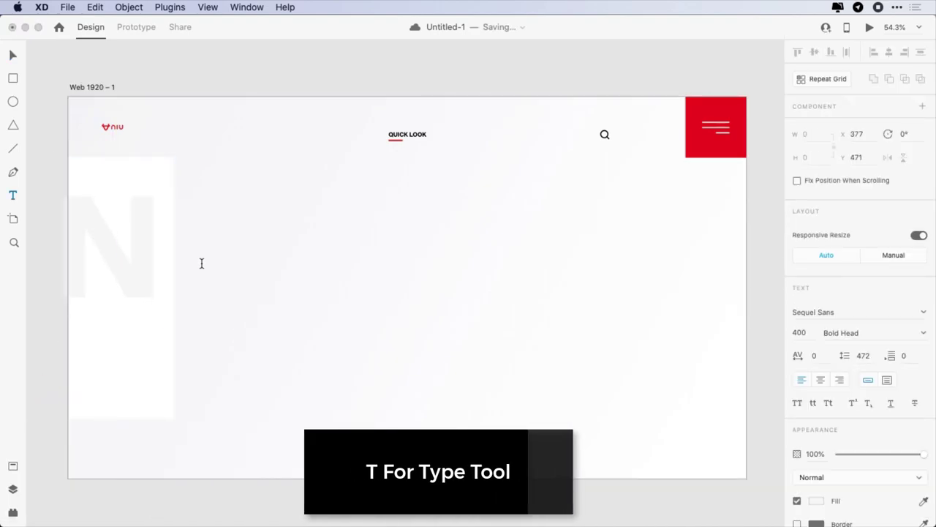
pyautogui.write('n')
pyautogui.press('super+a')
pyautogui.click(799, 332)
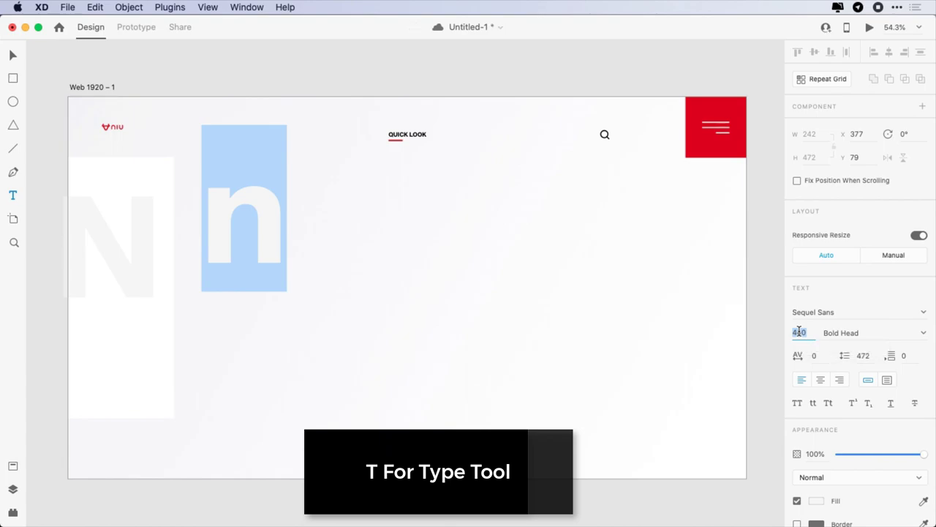
pyautogui.press('Return')
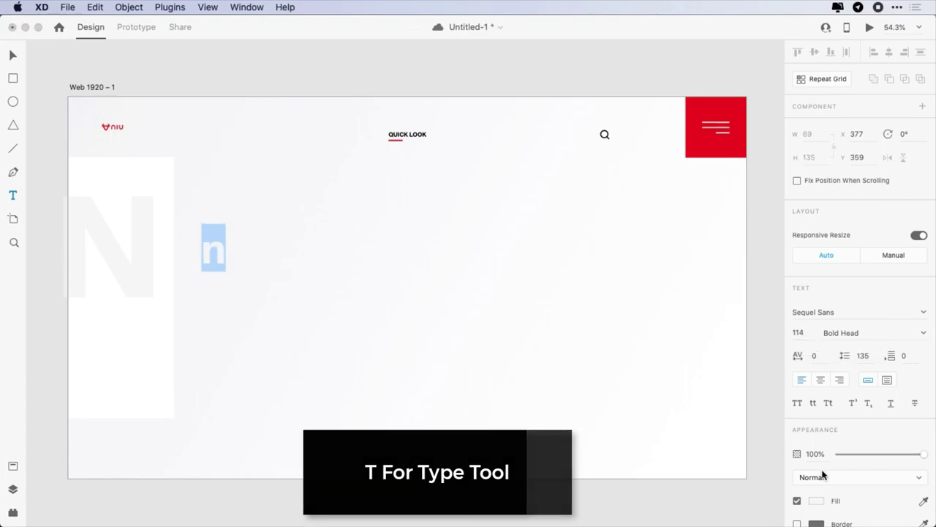
# Change the new letter's fill to black, #000000.
pyautogui.scroll(-3, 870, 412)
pyautogui.click(816, 409)
pyautogui.click(689, 431)
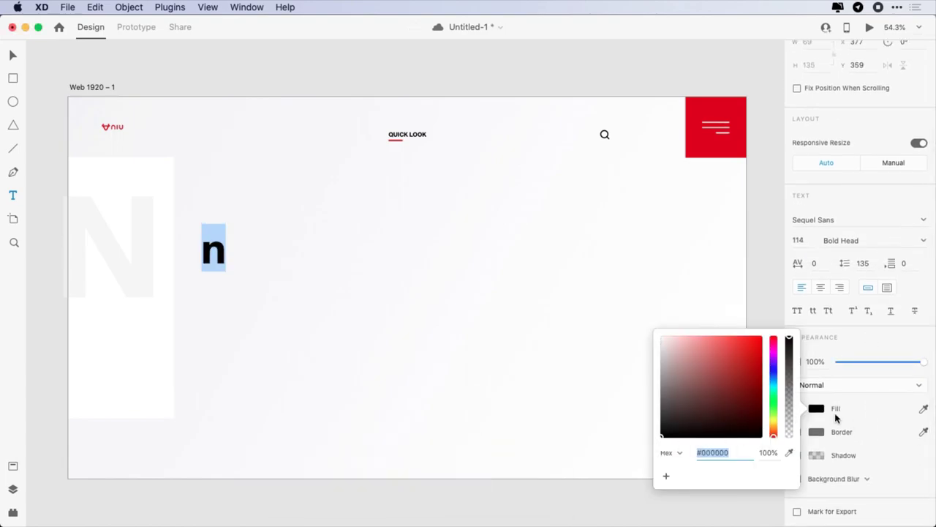
pyautogui.click(817, 410)
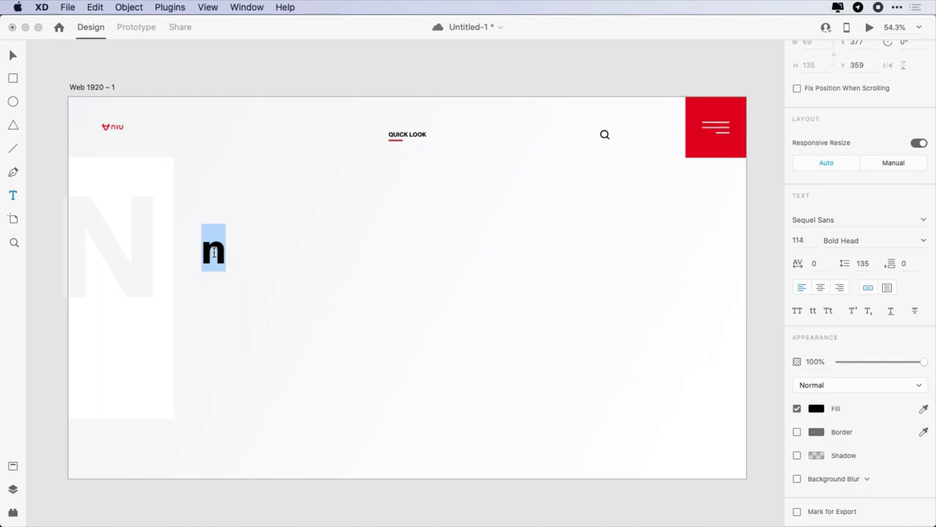
# Replace the black letter with the text "n-series" and convert it to all caps.
pyautogui.write('n-series')
pyautogui.press('Escape')
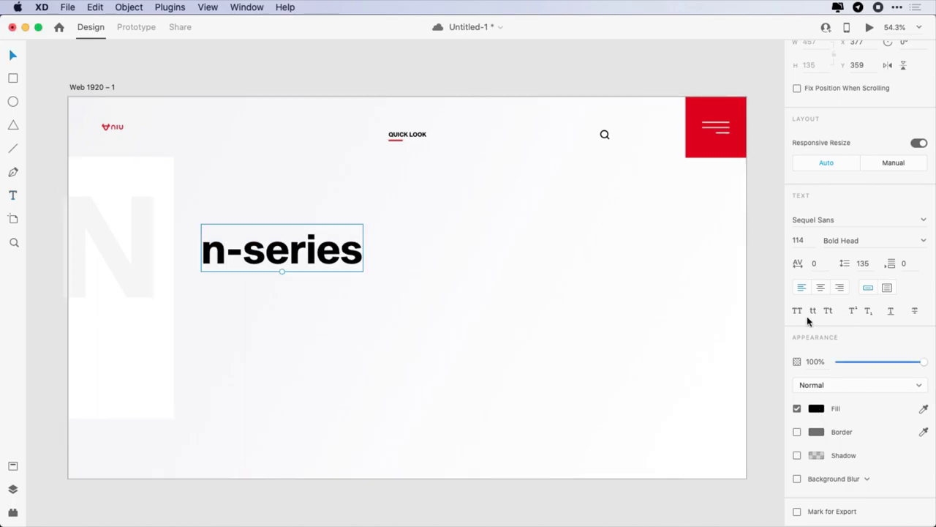
pyautogui.click(797, 310)
# Move the N-SERIES heading left and slightly up to X 162, overlapping the white rectangle's right edge.
pyautogui.moveTo(272, 252); pyautogui.dragTo(203, 242)
pyautogui.hotkey('shift', 'Left')
pyautogui.hotkey('shift', 'Left')
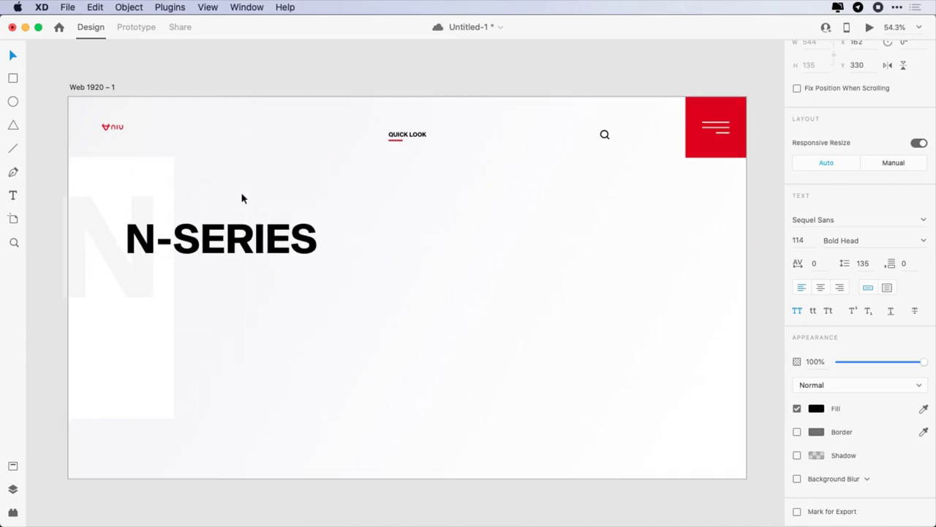
pyautogui.hotkey('shift', 'Up')
pyautogui.click(418, 293)
# Add the text "smart escooter" below the N-SERIES heading and convert it to all caps.
pyautogui.press('t')
pyautogui.click(178, 280)
pyautogui.write('smart escooter')
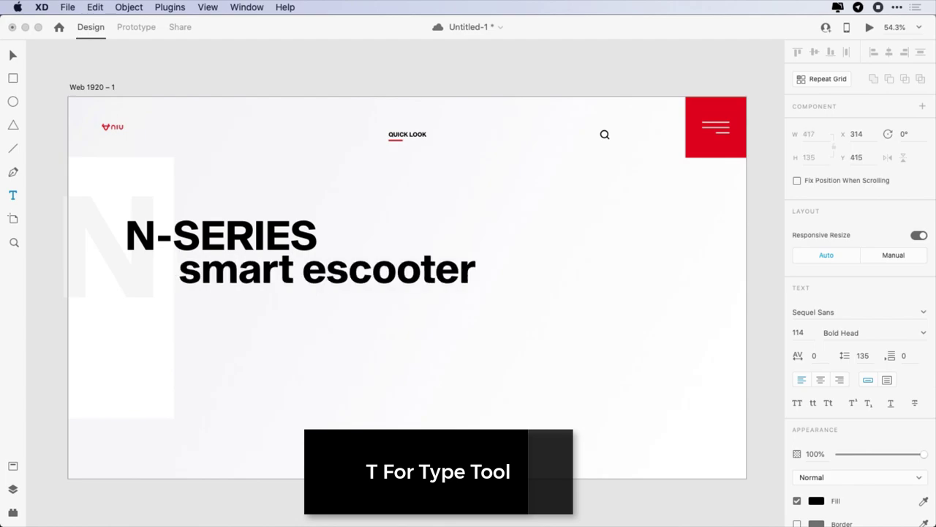
pyautogui.press('Escape')
pyautogui.click(798, 402)
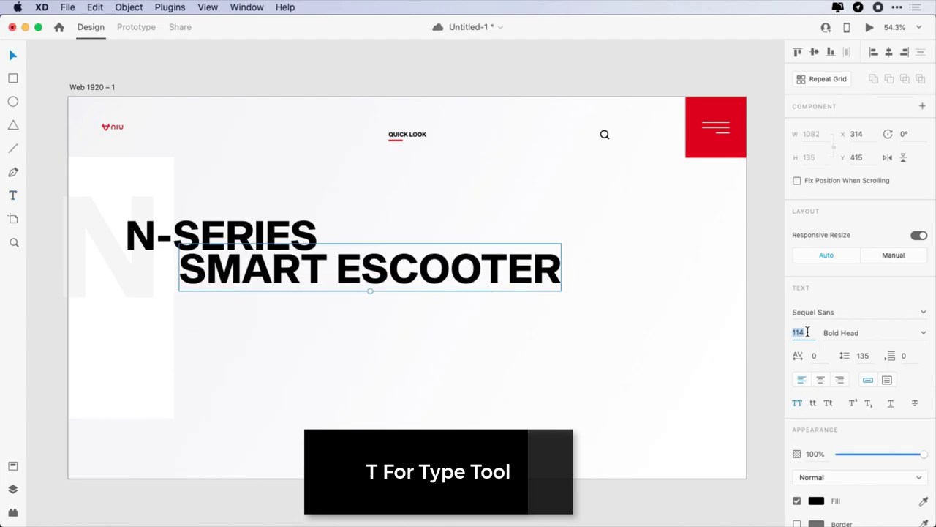
# Set the SMART ESCOOTER text to size 33 with the Bold Body font style.
pyautogui.write('33')
pyautogui.press('Return')
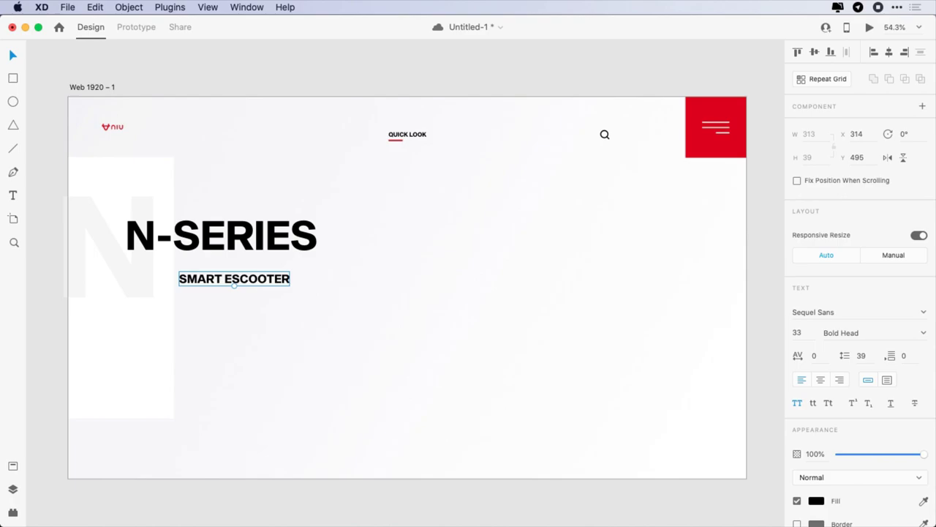
pyautogui.click(924, 335)
pyautogui.scroll(1, 905, 384)
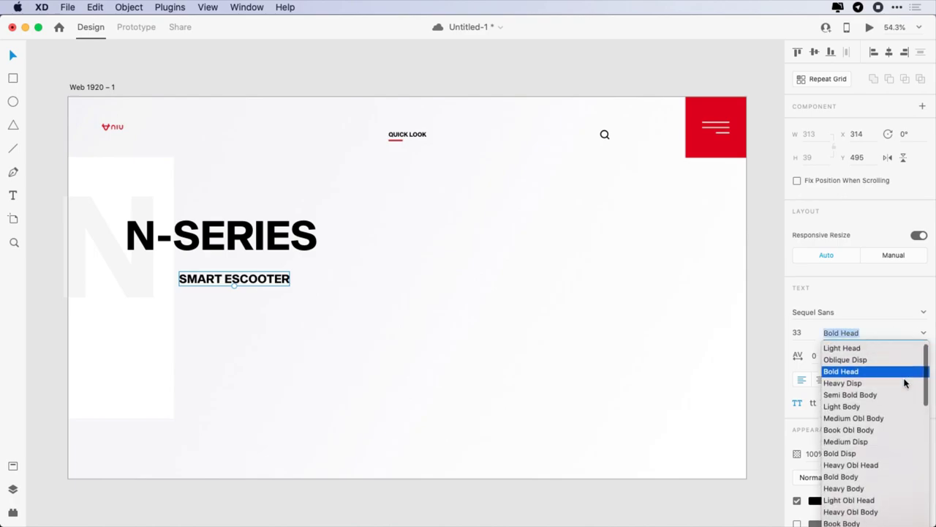
pyautogui.click(853, 477)
# Fill the SMART ESCOOTER text with #DD011E and place it directly beneath N-SERIES, left-aligned with the heading.
pyautogui.click(817, 500)
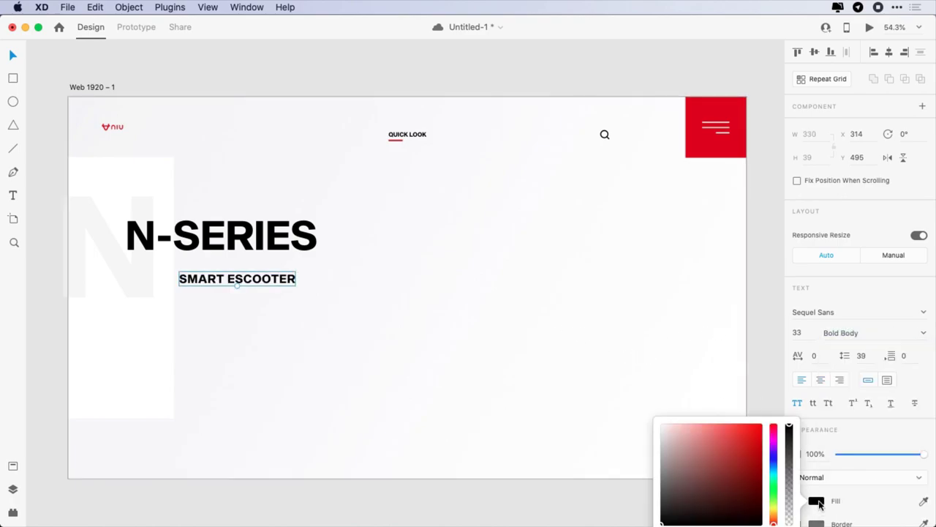
pyautogui.scroll(-2, 863, 475)
pyautogui.click(721, 467)
pyautogui.write('dd011e')
pyautogui.press('Return')
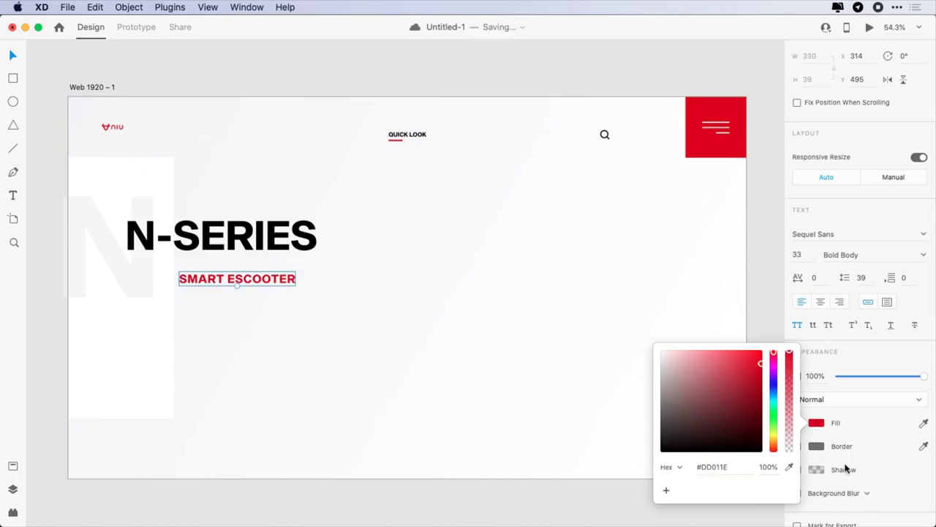
pyautogui.click(549, 446)
pyautogui.moveTo(212, 283); pyautogui.dragTo(160, 264)
pyautogui.click(299, 329)
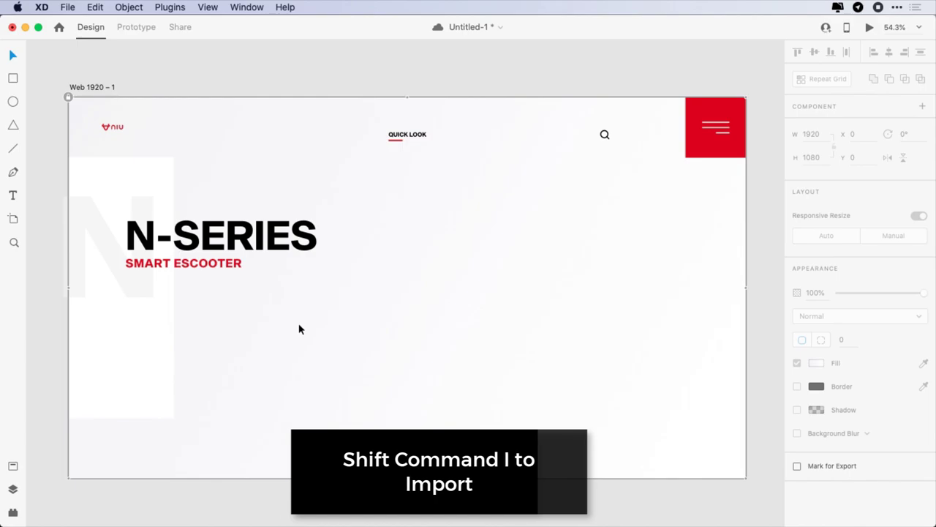
# Import image 1.png from the Scooter Assets folder onto the artboard.
pyautogui.press('super+shift+i')
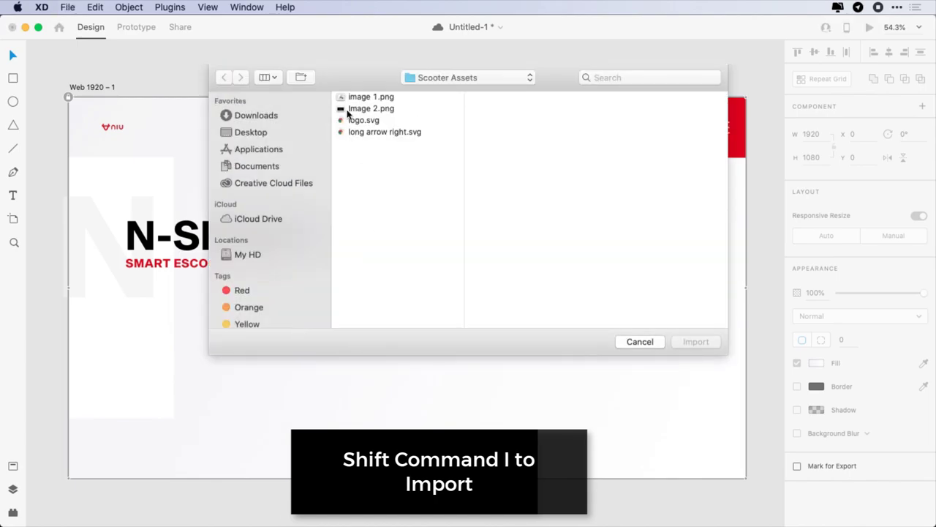
pyautogui.click(360, 100)
pyautogui.click(695, 342)
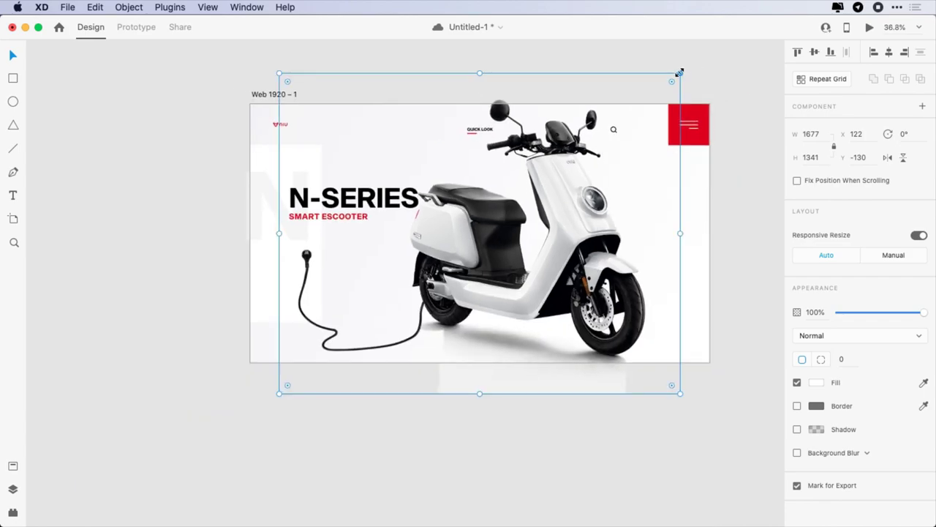
# Scale the scooter image down to about 907 × 725 and position it to the right of the N-SERIES heading.
pyautogui.moveTo(679, 72); pyautogui.dragTo(493, 224)
pyautogui.moveTo(434, 310); pyautogui.dragTo(561, 238)
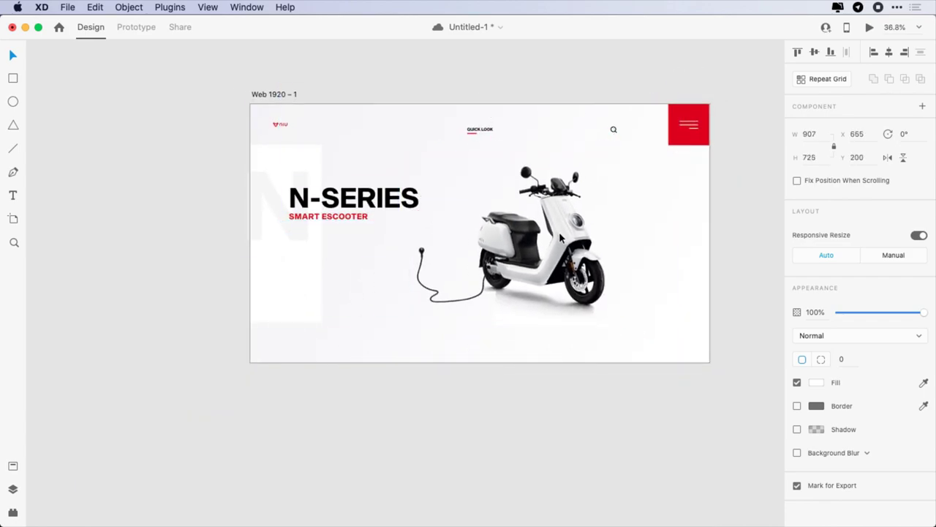
pyautogui.hotkey('shift', 'Up')
pyautogui.press('Up')
pyautogui.press('Up')
pyautogui.press('Up')
pyautogui.press('Up')
pyautogui.press('Up')
pyautogui.hotkey('shift', 'Left')
pyautogui.press('alt')
pyautogui.hotkey('shift', 'Left')
pyautogui.hotkey('shift', 'Left')
pyautogui.hotkey('shift', 'Left')
pyautogui.hotkey('shift', 'Left')
pyautogui.hotkey('shift', 'Left')
pyautogui.click(502, 418)
# Draw a 246 × 246 circle, place it over the scooter's seat area and remove its border.
pyautogui.press('e')
pyautogui.moveTo(615, 190)
pyautogui.mouseDown()
pyautogui.moveTo(631, 221)
pyautogui.moveTo(660, 235)
pyautogui.mouseUp()
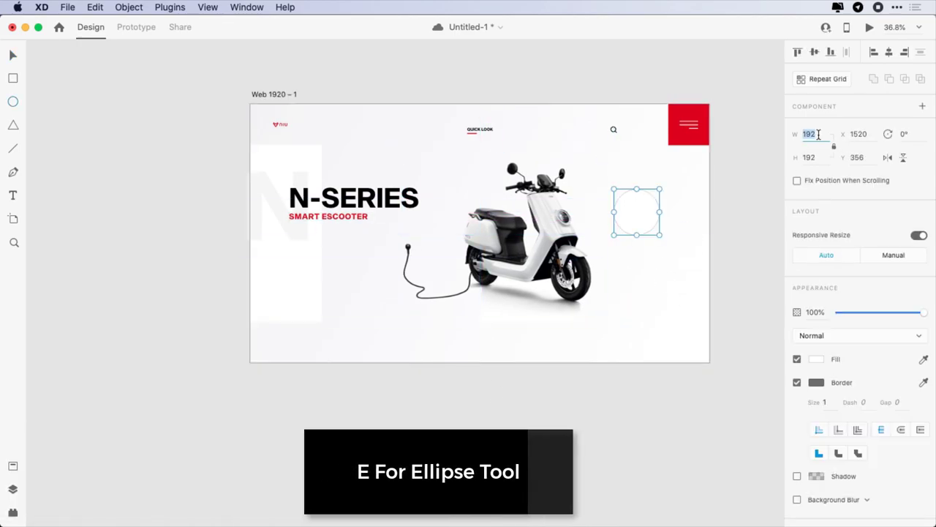
pyautogui.press('Return')
pyautogui.moveTo(640, 219); pyautogui.dragTo(483, 225)
pyautogui.click(796, 382)
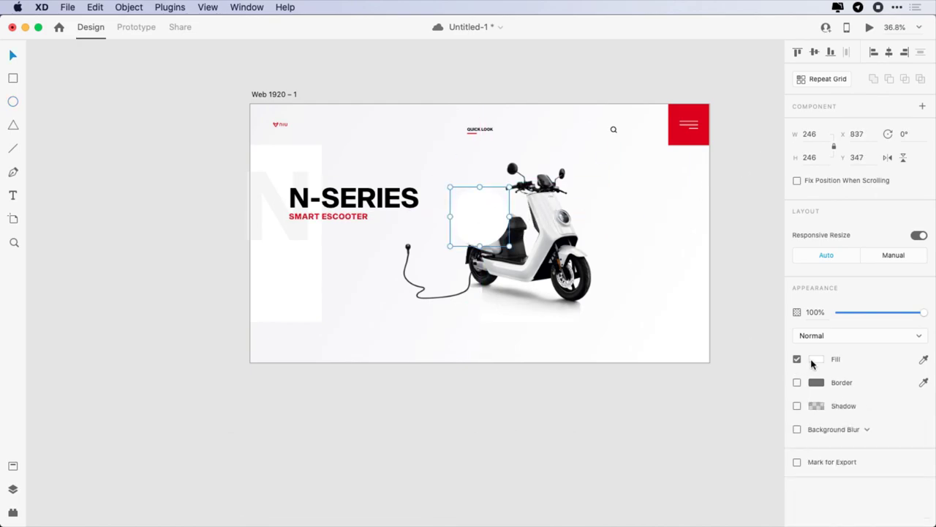
# Fill the 246-wide circle with #F3F3F3.
pyautogui.click(814, 360)
pyautogui.write('f3f3f3')
pyautogui.press('Return')
pyautogui.click(817, 359)
# Move the pale circle up to Y 309 so it sits just above the scooter's seat.
pyautogui.moveTo(468, 220); pyautogui.dragTo(469, 192)
pyautogui.hotkey('shift', 'Down')
pyautogui.hotkey('shift', 'Down')
pyautogui.hotkey('shift', 'Down')
pyautogui.hotkey('shift', 'Down')
pyautogui.hotkey('shift', 'Down')
pyautogui.hotkey('shift', 'Down')
pyautogui.press('Down')
pyautogui.press('Down')
pyautogui.press('Down')
pyautogui.press('Down')
pyautogui.press('Down')
pyautogui.press('Down')
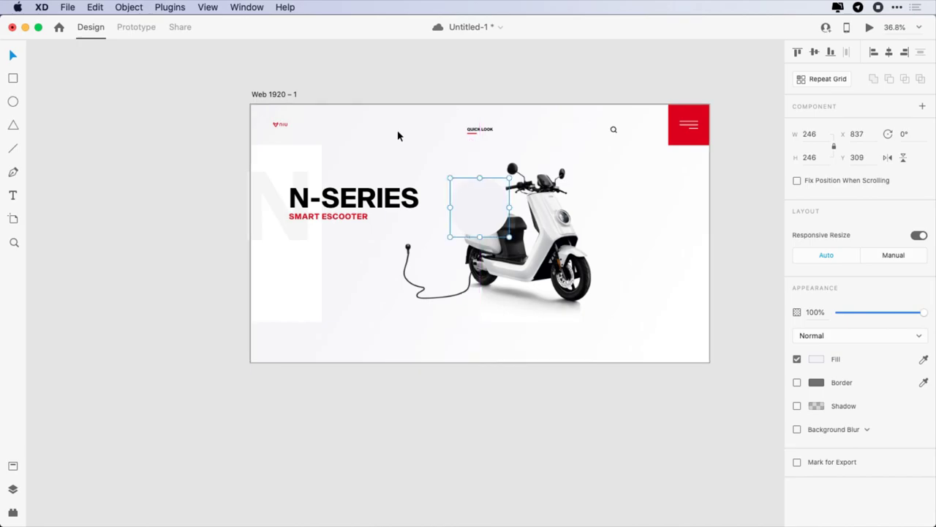
# Send the pale circle behind the scooter image.
pyautogui.press('super+bracketleft')
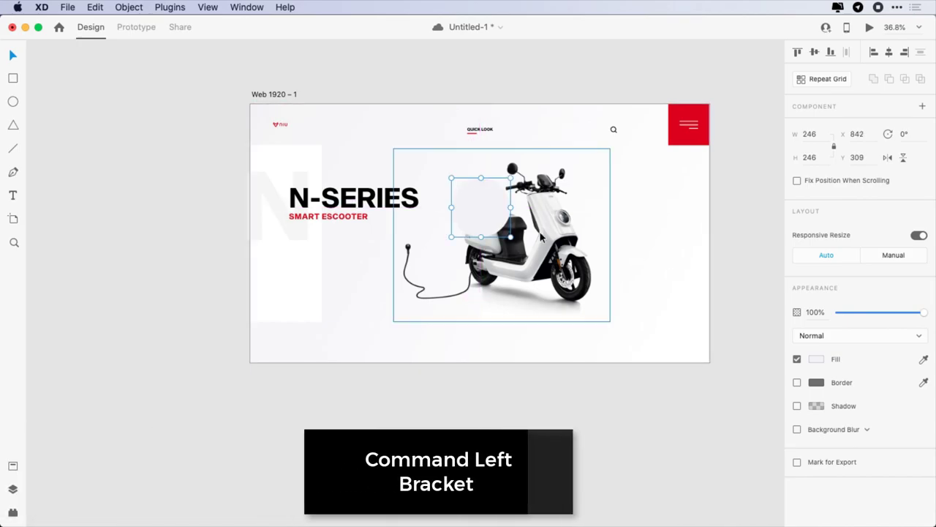
pyautogui.press('super+bracketleft')
pyautogui.click(659, 294)
# Draw a circle, set its size to 124 × 124 and place it over the scooter's charging plug.
pyautogui.press('e')
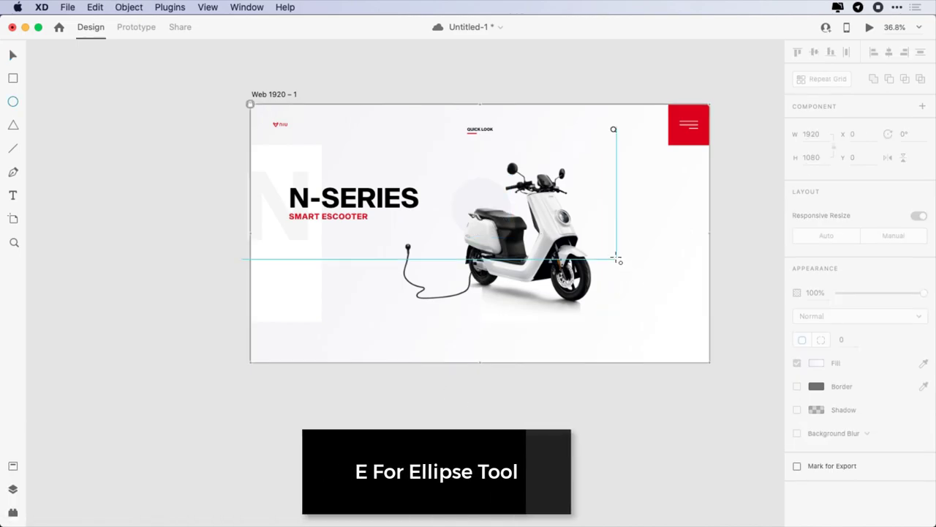
pyautogui.moveTo(616, 258); pyautogui.dragTo(663, 296)
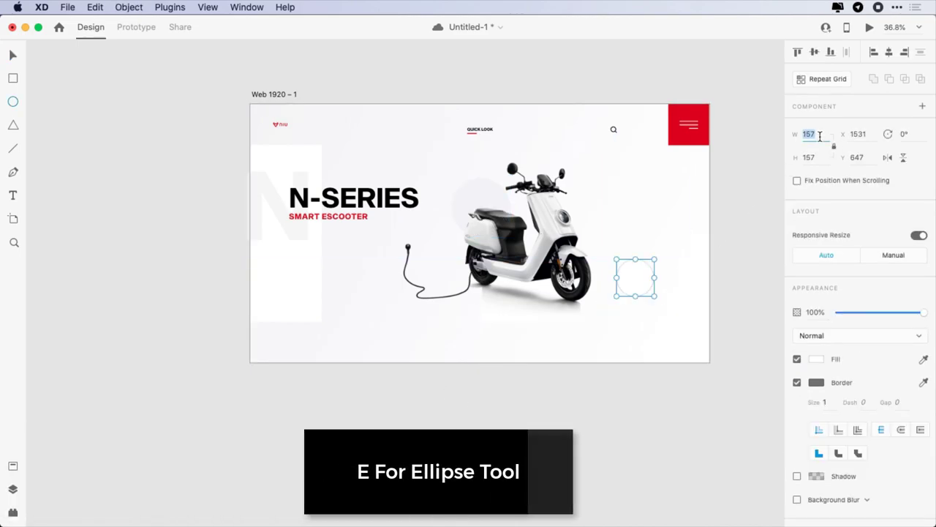
pyautogui.write('124')
pyautogui.press('Return')
pyautogui.moveTo(631, 273); pyautogui.dragTo(404, 247)
# Remove the small circle's border and fill it with the matching red #DD011E.
pyautogui.click(797, 381)
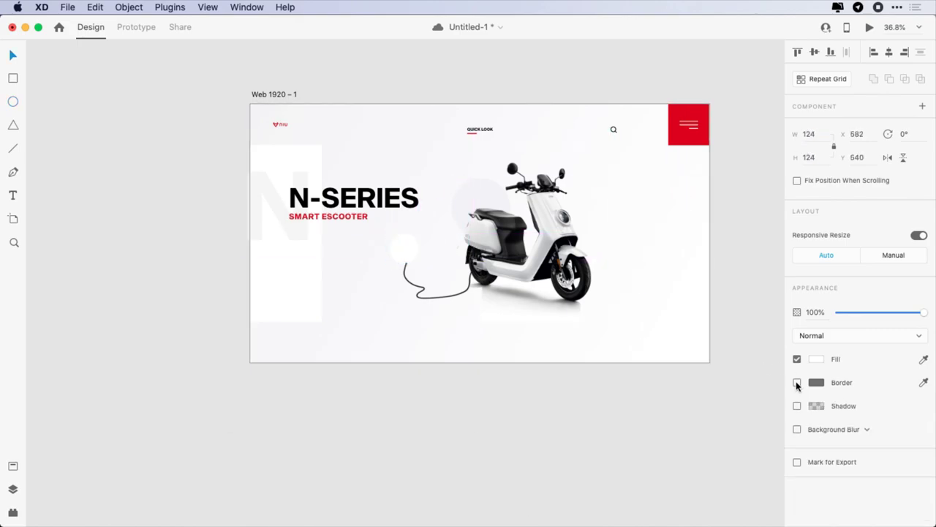
pyautogui.click(812, 360)
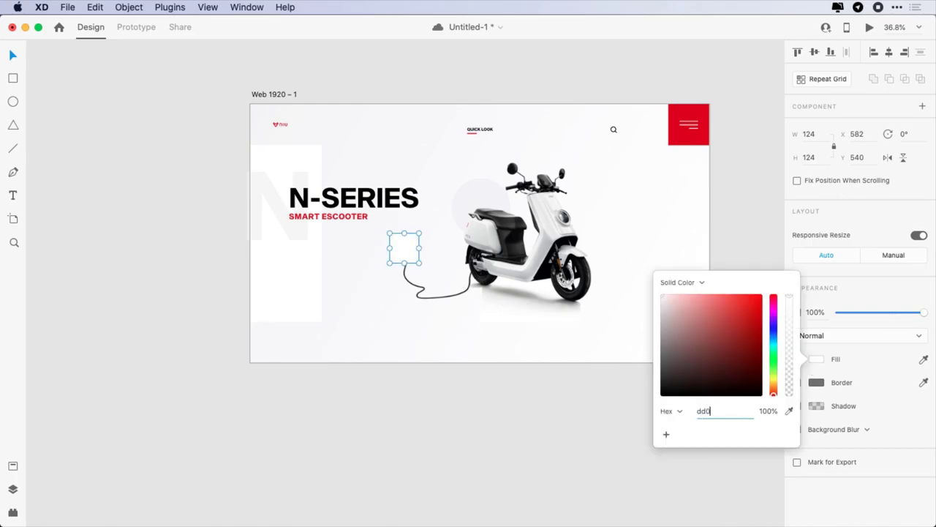
pyautogui.press('Return')
pyautogui.click(821, 356)
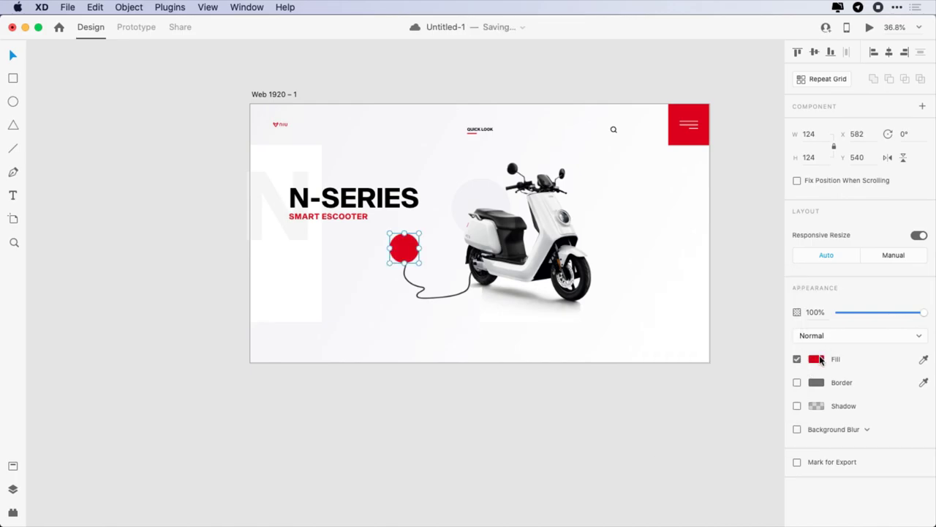
# Position the red circle at X 599, Y 538 and send it behind the scooter's charging plug.
pyautogui.press('Up')
pyautogui.press('Up')
pyautogui.hotkey('shift', 'Right')
pyautogui.press('super+bracketleft')
pyautogui.press('Right')
pyautogui.press('Right')
pyautogui.press('Right')
pyautogui.press('Right')
pyautogui.press('Right')
pyautogui.press('Right')
pyautogui.press('Right')
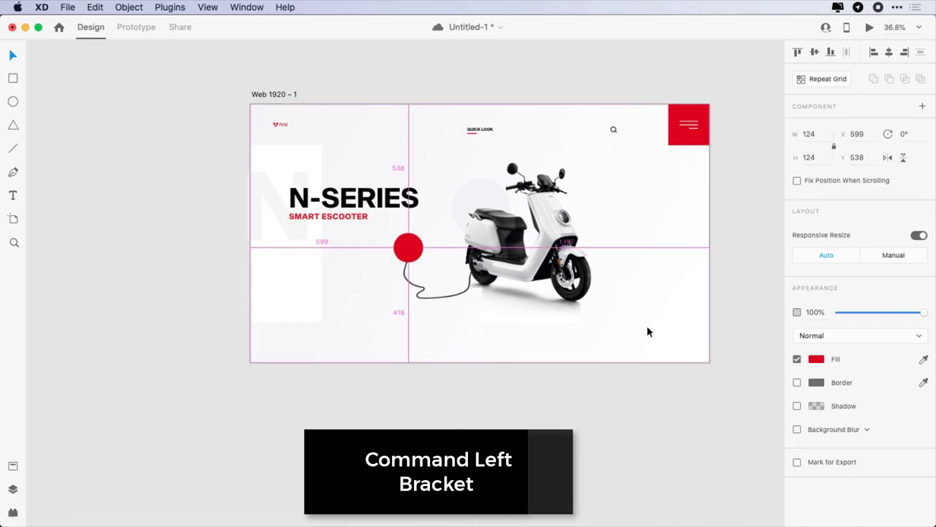
pyautogui.press('super+bracketleft')
# Draw a borderless 732 × 696 white rectangle over the scooter's right side, starting at X 1286, Y 170.
pyautogui.press('r')
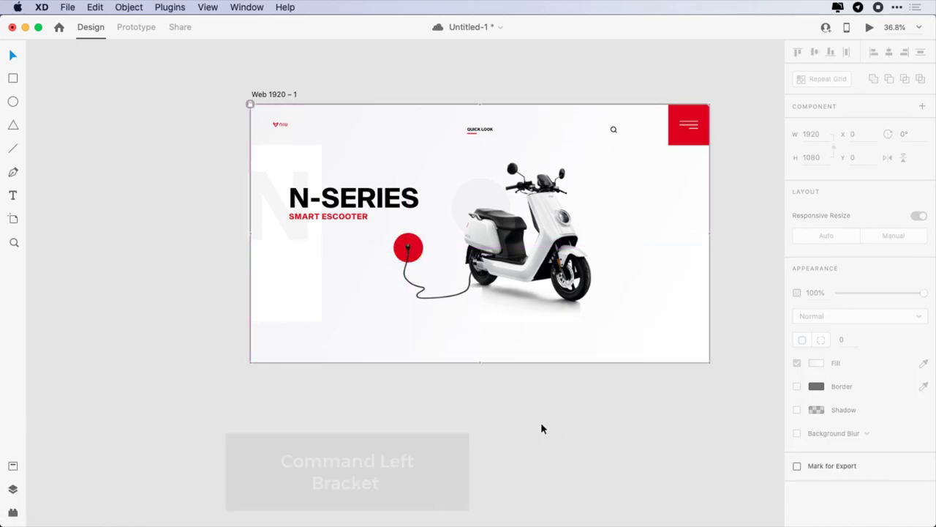
pyautogui.moveTo(558, 144)
pyautogui.mouseDown()
pyautogui.moveTo(658, 336)
pyautogui.moveTo(668, 321)
pyautogui.mouseUp()
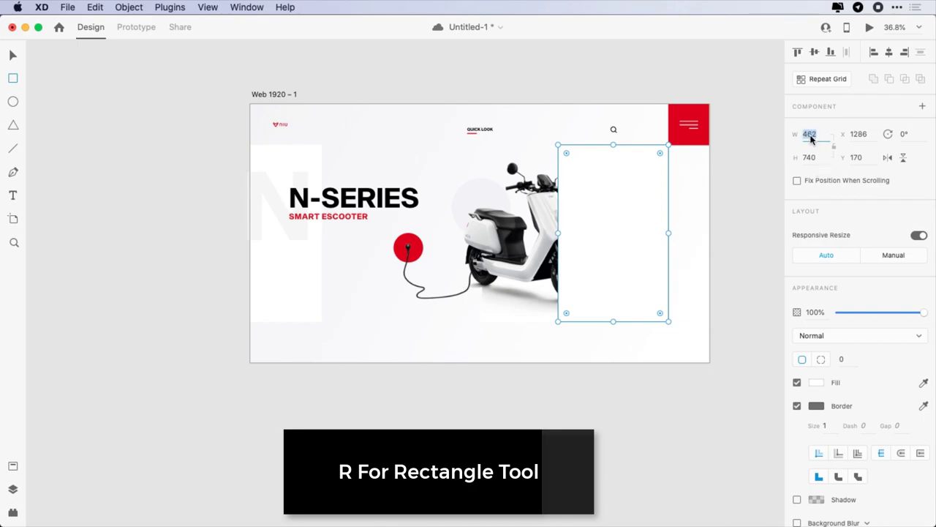
pyautogui.write('732')
pyautogui.press('Tab')
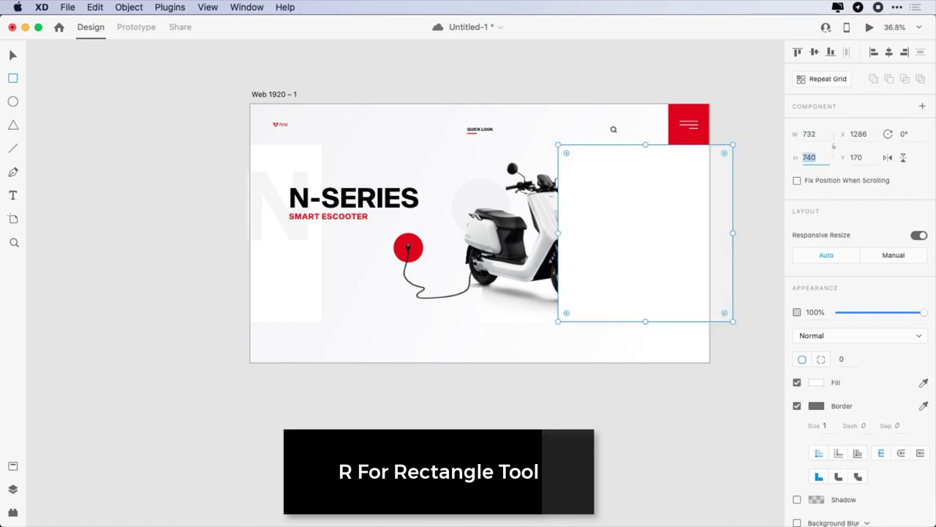
pyautogui.write('696')
pyautogui.press('Return')
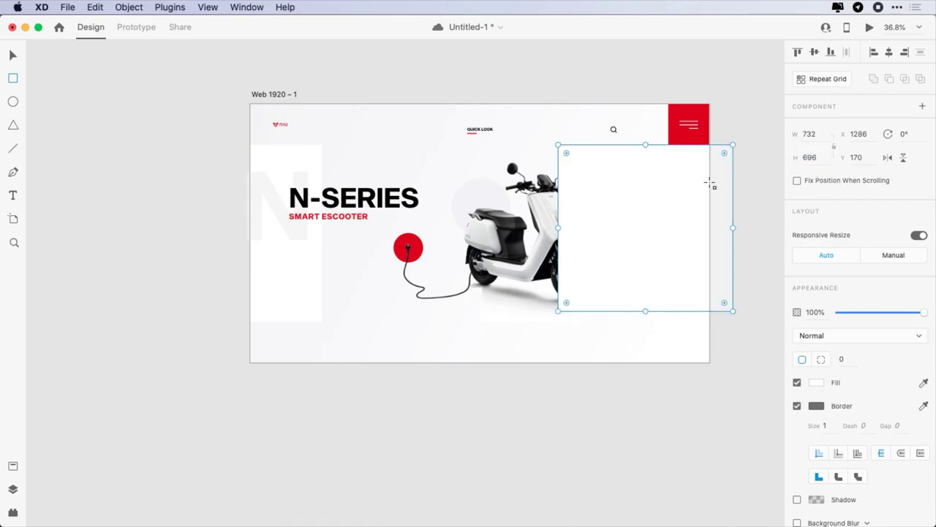
pyautogui.click(797, 406)
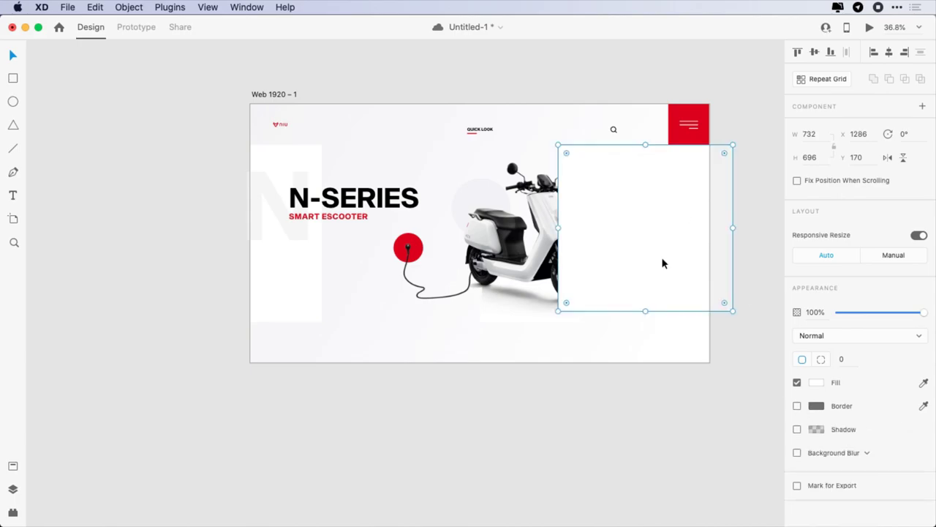
# Move the white rectangle left until its right edge meets the red menu square, and send it behind the scooter and pale circle.
pyautogui.moveTo(664, 263); pyautogui.dragTo(583, 236)
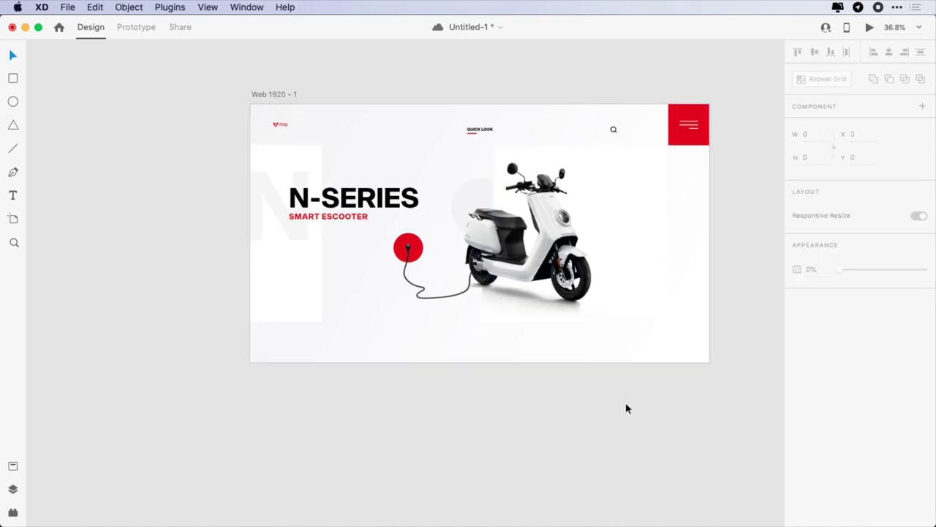
pyautogui.click(627, 218)
pyautogui.press('super+bracketleft')
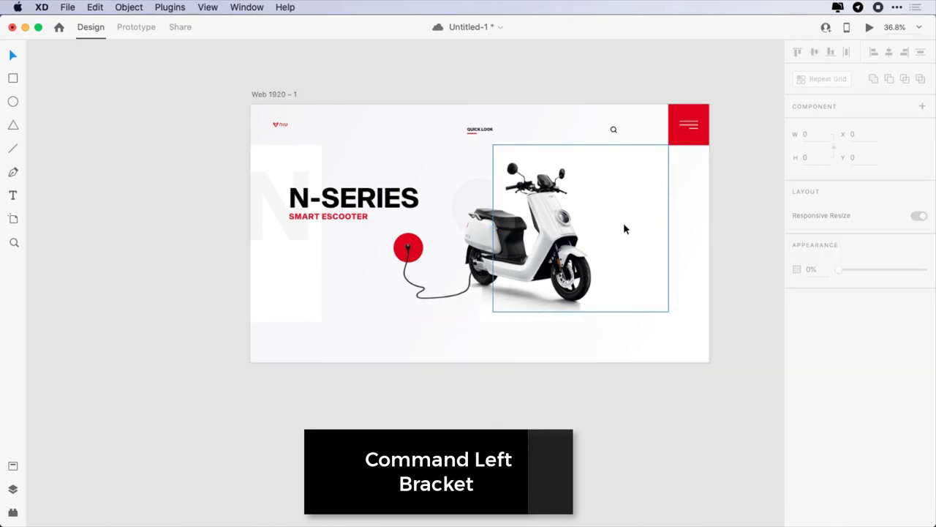
pyautogui.click(637, 234)
pyautogui.press('super+bracketleft')
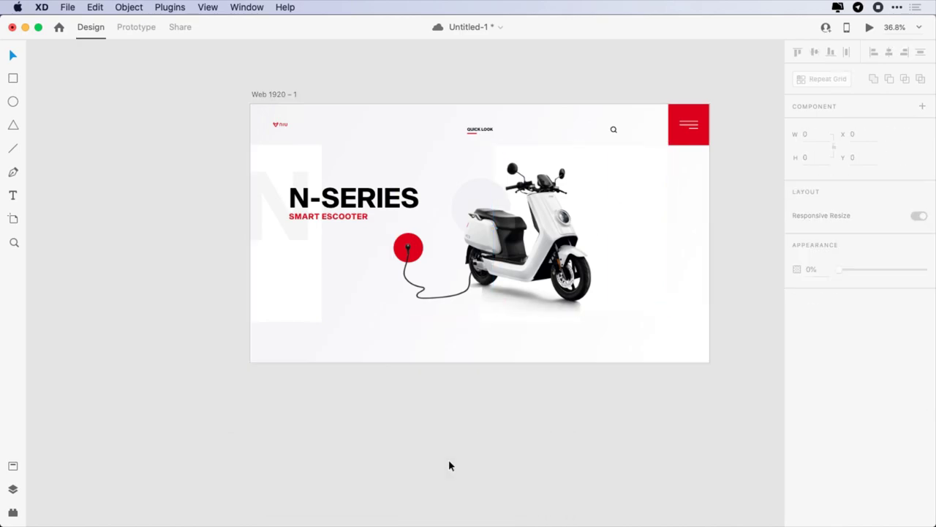
# Add the text 29AH right of the scooter, in all caps with a black fill.
pyautogui.press('t')
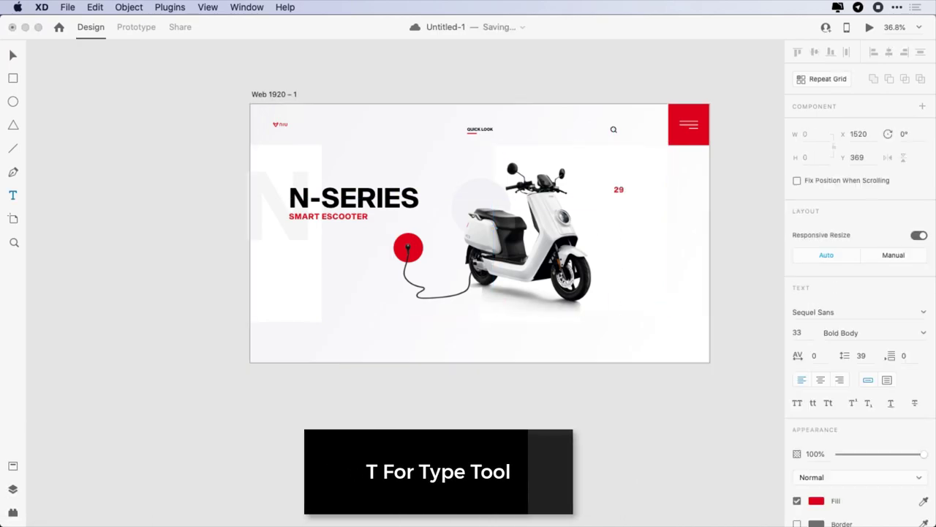
pyautogui.write('ah')
pyautogui.press('Escape')
pyautogui.click(797, 403)
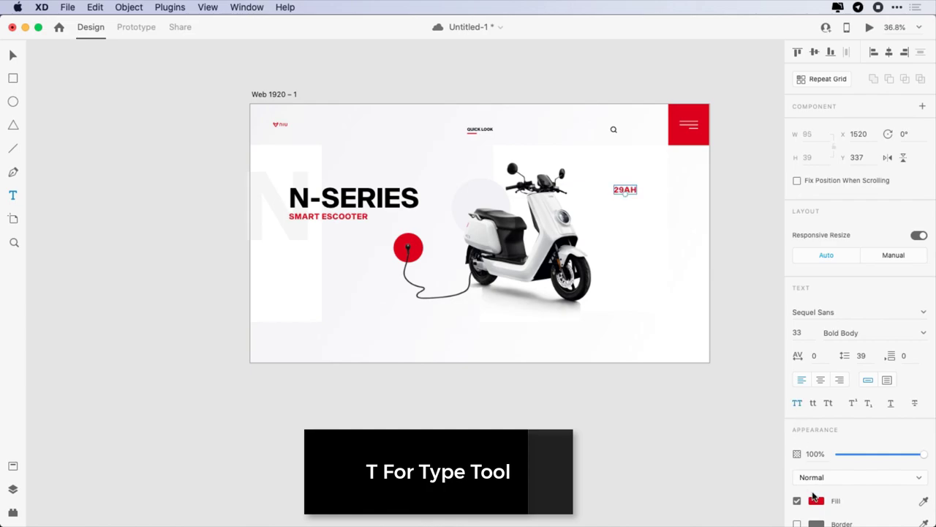
pyautogui.click(816, 501)
pyautogui.moveTo(731, 500); pyautogui.dragTo(732, 525)
pyautogui.scroll(-3, 820, 495)
pyautogui.click(817, 448)
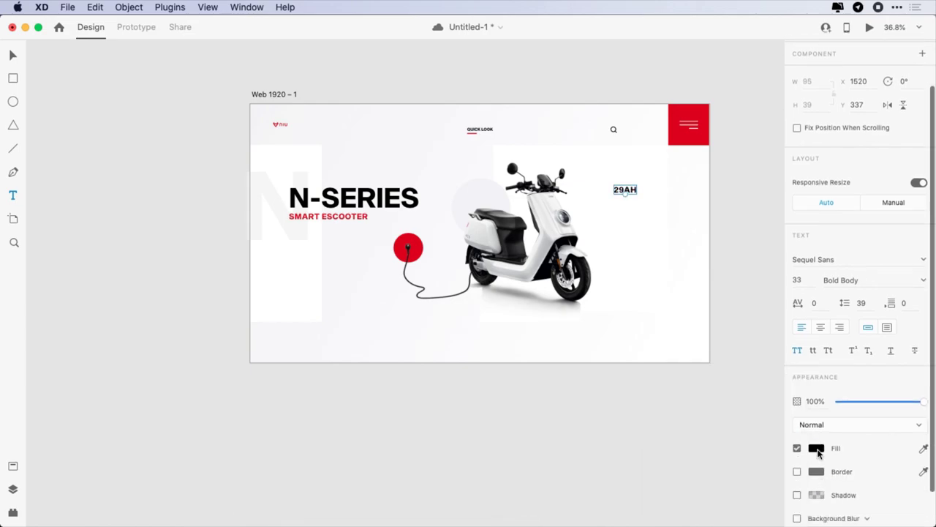
# Reduce the letters AH in 29AH to size 14 and move the text up to Y 316.
pyautogui.doubleClick(634, 192)
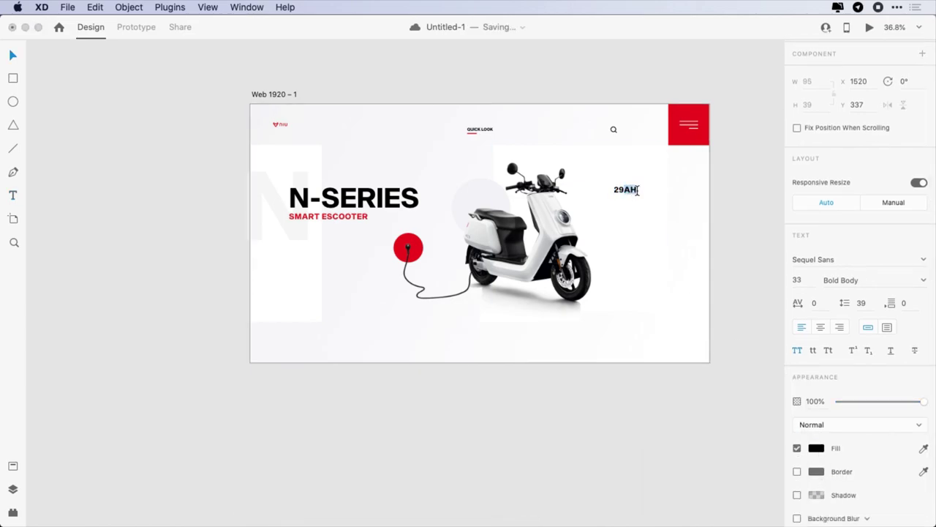
pyautogui.click(802, 283)
pyautogui.write('14')
pyautogui.press('Return')
pyautogui.press('Escape')
pyautogui.press('super+0')
pyautogui.click(759, 253)
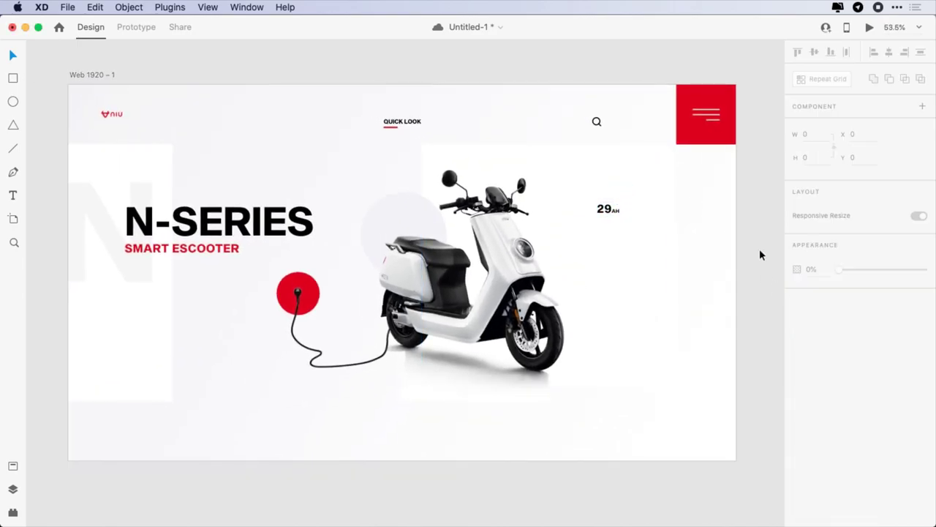
pyautogui.moveTo(615, 210); pyautogui.dragTo(617, 246)
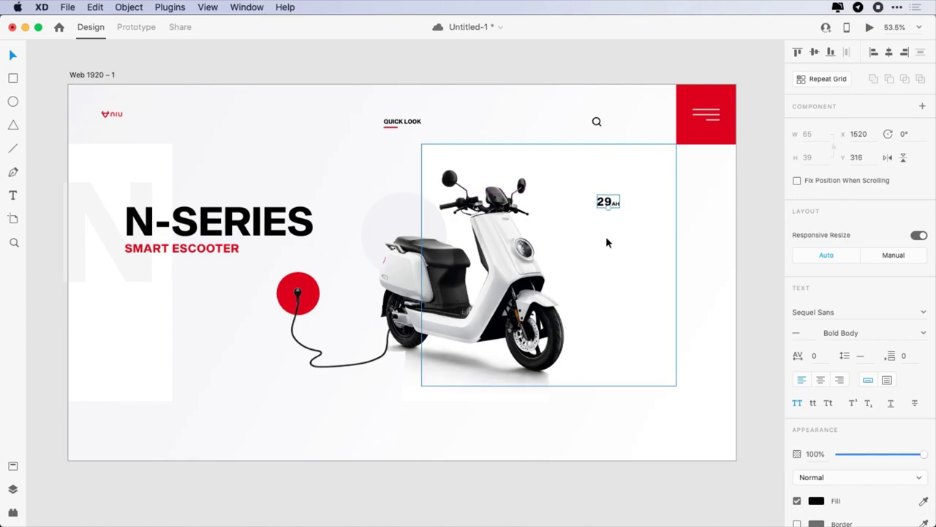
pyautogui.click(664, 261)
# Add a "compact capacity" caption below 29AH at size 16, in Medium Disp weight and all caps.
pyautogui.press('t')
pyautogui.click(595, 224)
pyautogui.write('compact capacit')
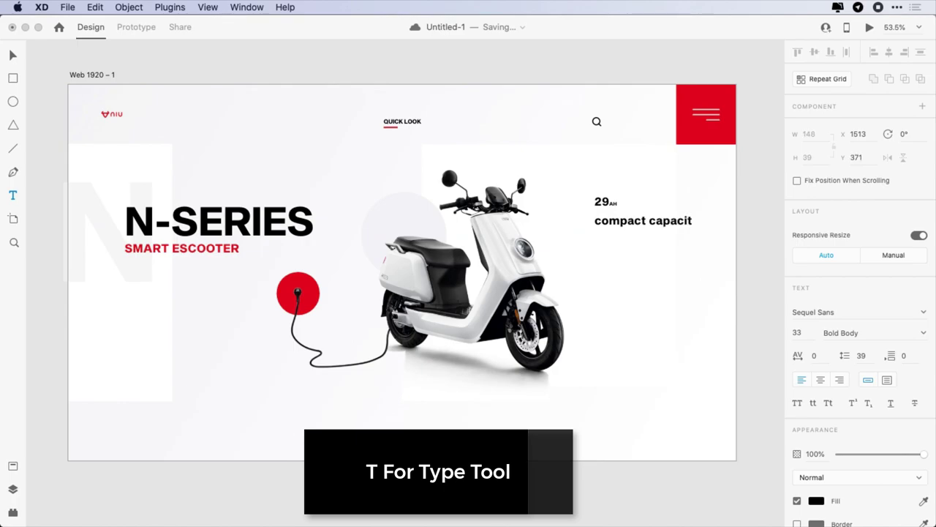
pyautogui.write('y')
pyautogui.press('Escape')
pyautogui.write('16')
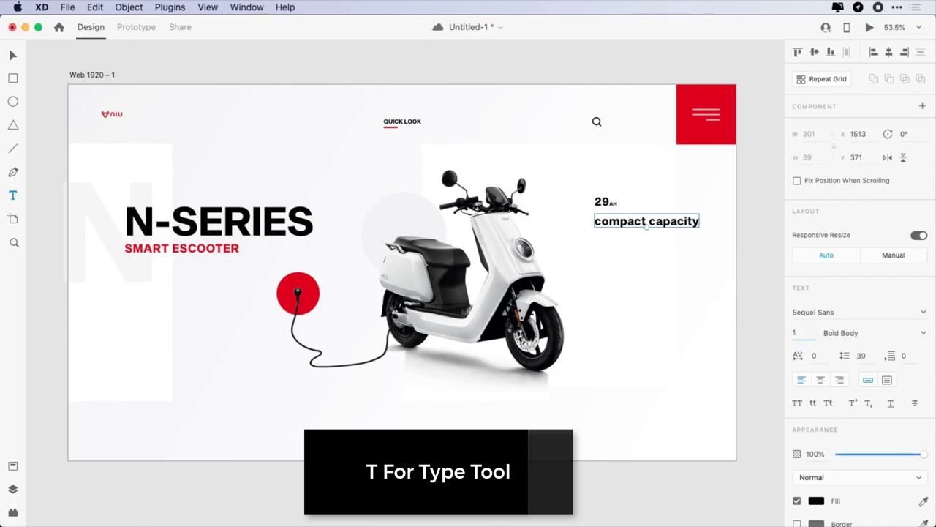
pyautogui.press('Return')
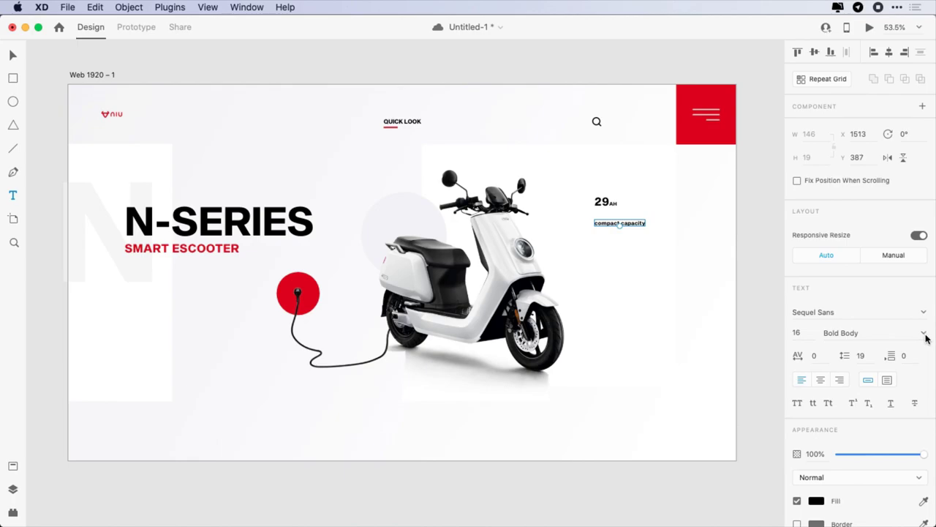
pyautogui.click(924, 334)
pyautogui.scroll(2, 891, 470)
pyautogui.click(859, 388)
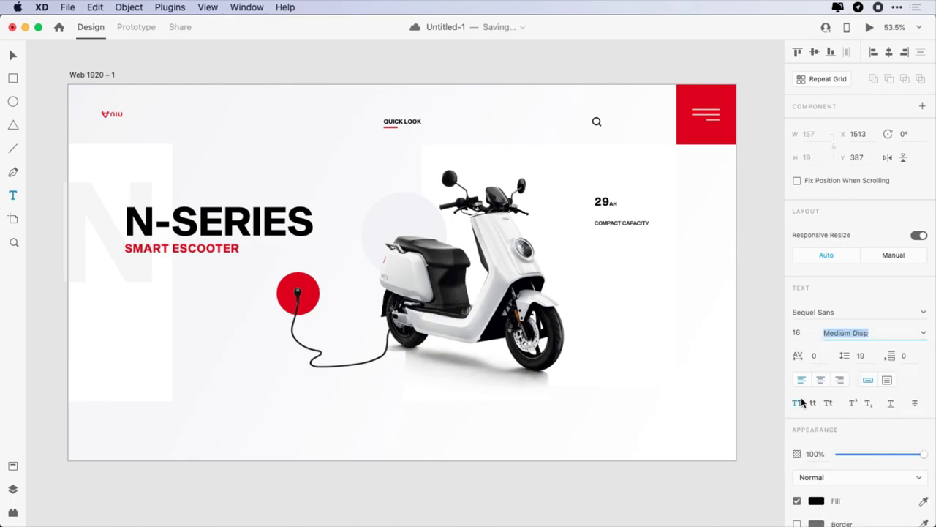
# Fill the COMPACT CAPACITY caption with gray #868686 and move it up to Y 355, directly beneath 29AH.
pyautogui.scroll(-3, 836, 457)
pyautogui.click(817, 408)
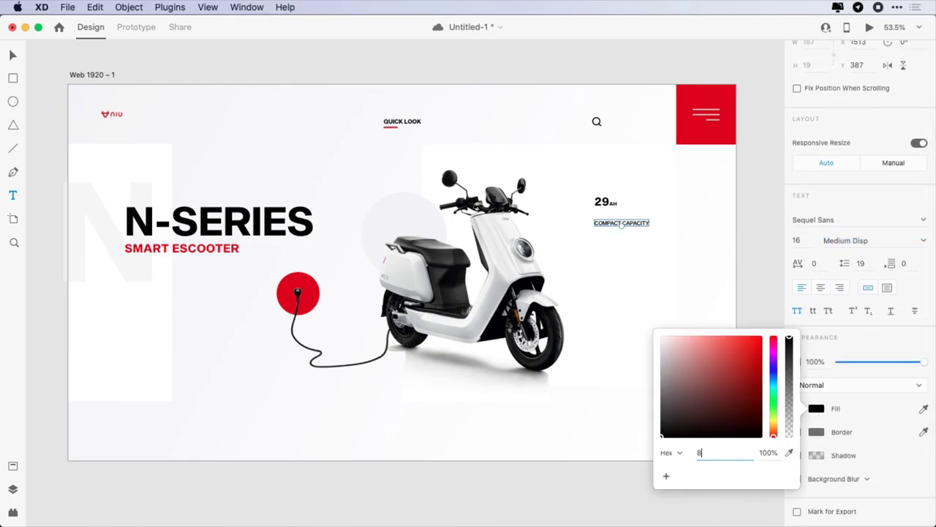
pyautogui.write('868686')
pyautogui.press('Return')
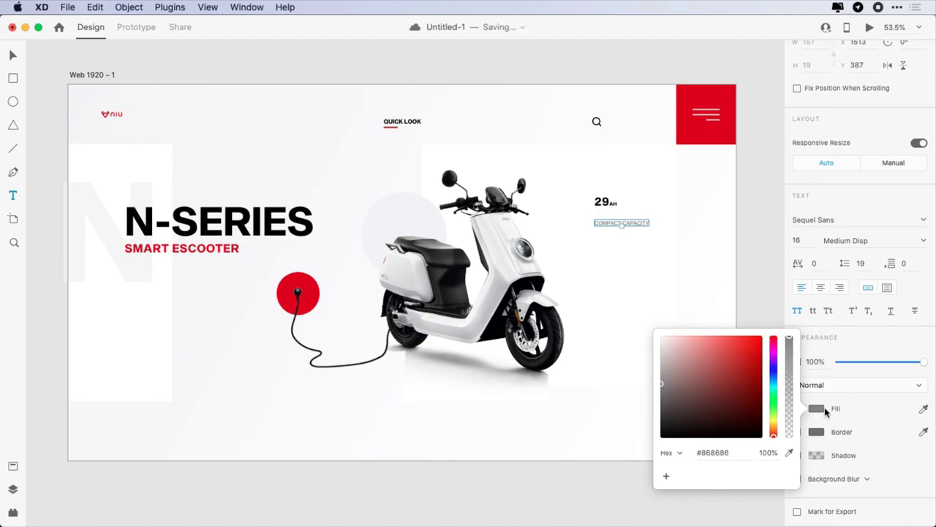
pyautogui.click(820, 411)
pyautogui.press('Escape')
pyautogui.moveTo(610, 223); pyautogui.dragTo(610, 213)
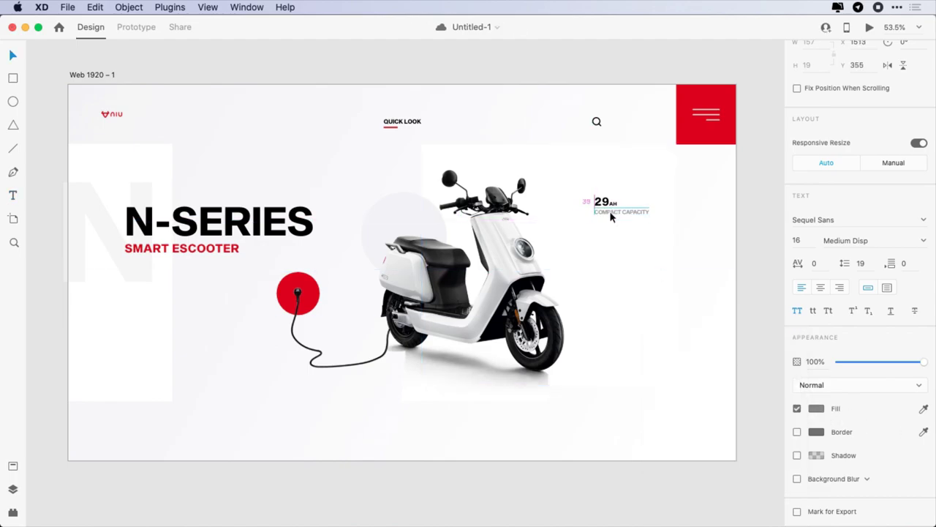
pyautogui.click(660, 410)
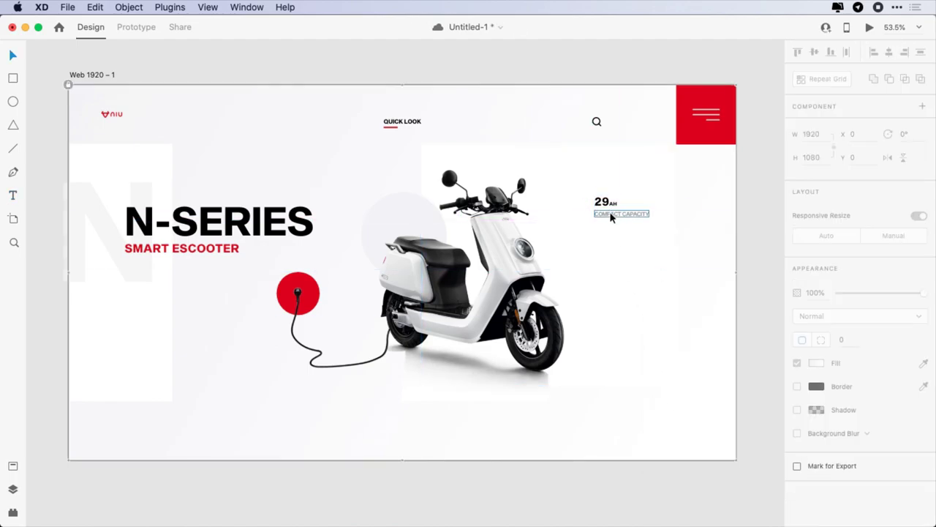
# Duplicate the 29AH value and its caption, and place the copy below the original pair, left-aligned with it.
pyautogui.click(607, 203)
pyautogui.keyDown('shift'); pyautogui.click(612, 213); pyautogui.keyUp('shift')
pyautogui.moveTo(611, 213); pyautogui.dragTo(611, 263)
pyautogui.press('Up')
pyautogui.press('Up')
pyautogui.press('Up')
pyautogui.press('Up')
pyautogui.press('Up')
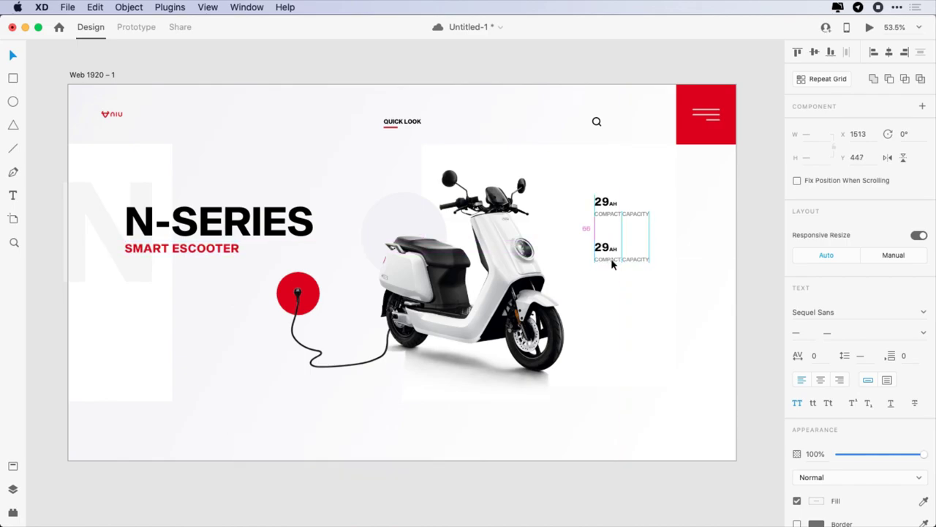
pyautogui.click(611, 273)
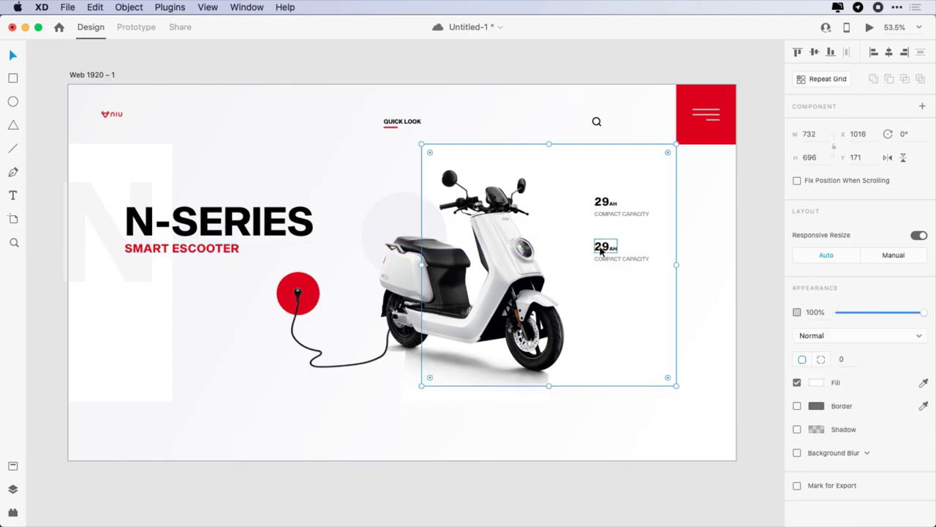
# Change the copied value to 10KG and its caption to IMPOSSIBLY LIGHT.
pyautogui.doubleClick(607, 247)
pyautogui.write('10KG')
pyautogui.doubleClick(609, 261)
pyautogui.write('IMPOSSIBLY LIGHT')
pyautogui.press('Escape')
# Duplicate the 10KG pair below itself and change the copy to 06HRS with the caption RECHARGING TIME.
pyautogui.keyDown('shift'); pyautogui.click(605, 247); pyautogui.keyUp('shift')
pyautogui.moveTo(605, 259); pyautogui.dragTo(604, 303)
pyautogui.click(607, 315)
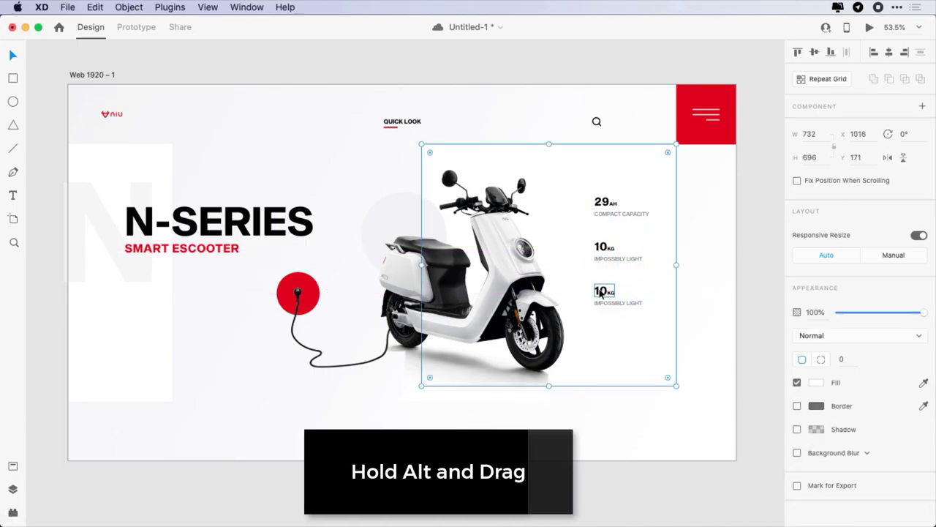
pyautogui.doubleClick(600, 291)
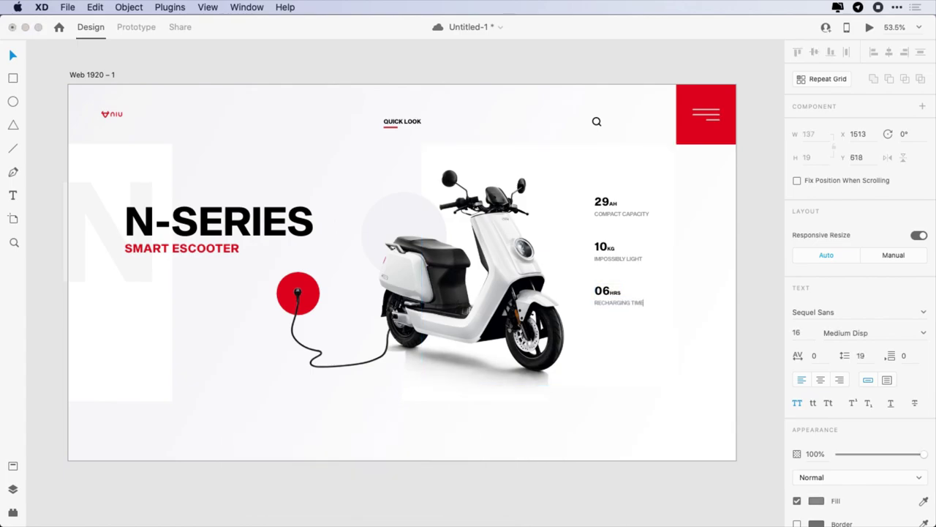
# Duplicate the 06HRS pair below itself and change the copy to 02YR with the caption GUARANTEE.
pyautogui.click(611, 306)
pyautogui.moveTo(612, 306); pyautogui.dragTo(611, 350)
pyautogui.doubleClick(610, 335)
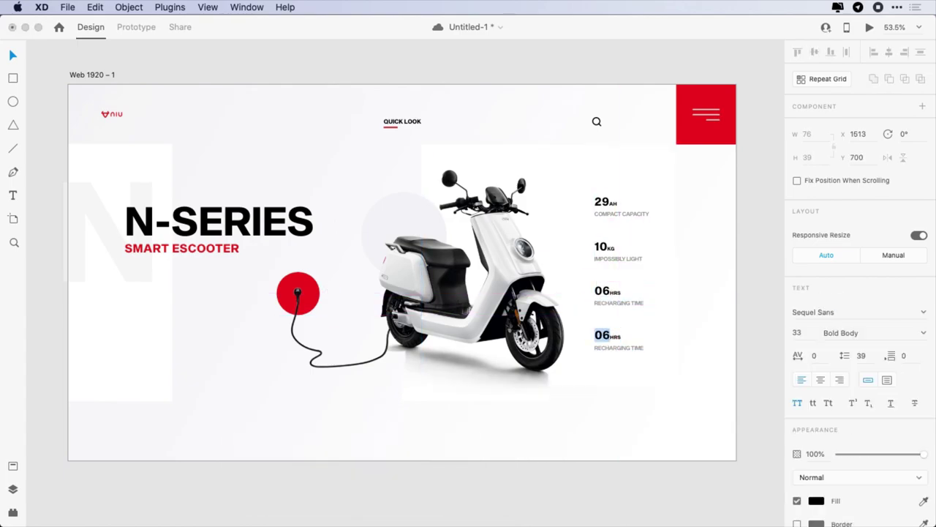
pyautogui.doubleClick(623, 348)
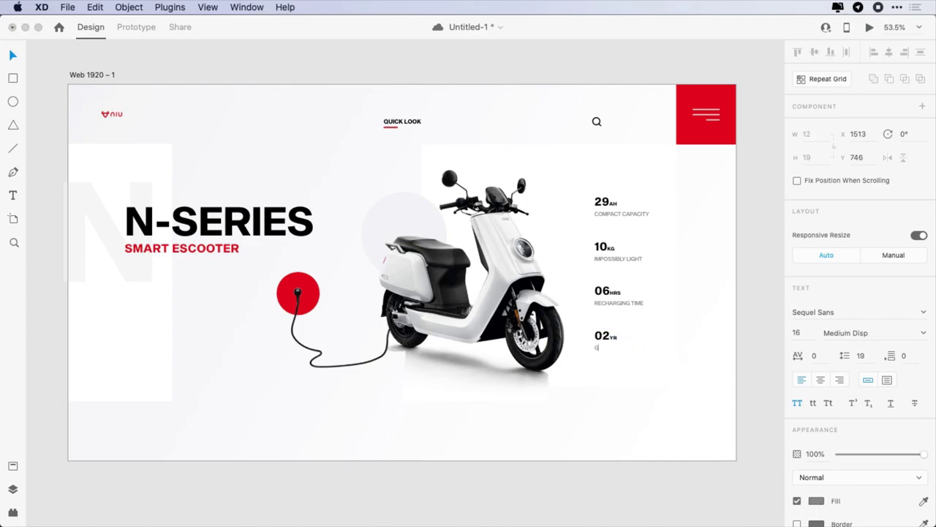
pyautogui.write('GUARANTEE')
pyautogui.press('Escape')
# Draw a borderless 172 × 908 rectangle from below the red menu square to the artboard's bottom edge, with a pale gray fill.
pyautogui.press('r')
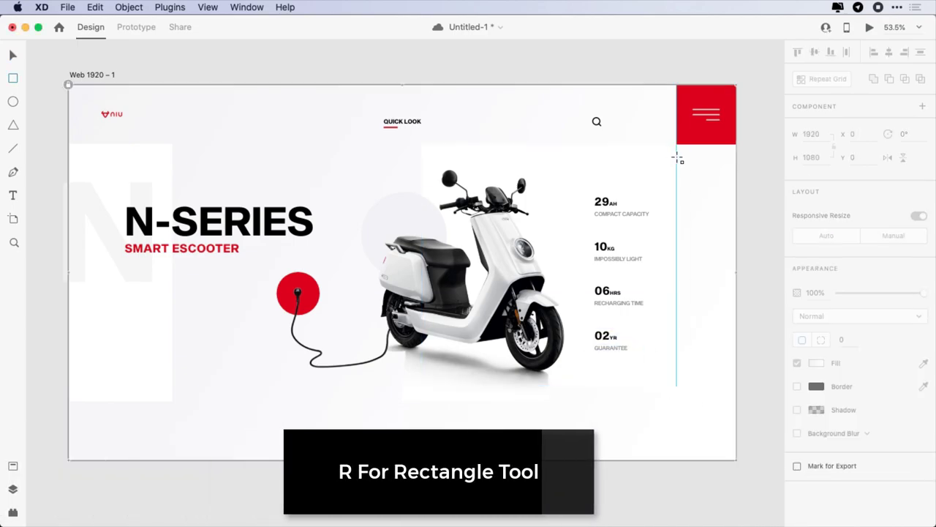
pyautogui.moveTo(677, 144)
pyautogui.mouseDown()
pyautogui.moveTo(728, 352)
pyautogui.moveTo(735, 460)
pyautogui.mouseUp()
pyautogui.click(796, 405)
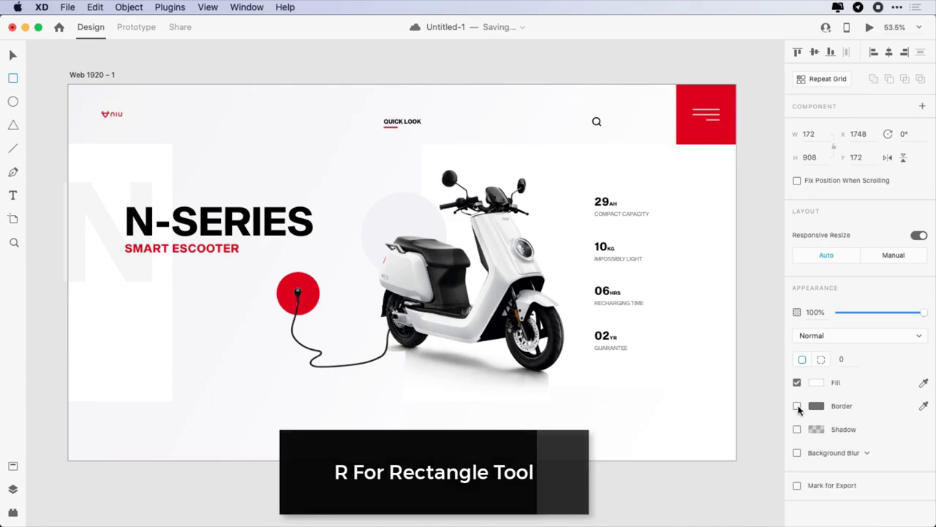
pyautogui.click(815, 383)
pyautogui.write('f')
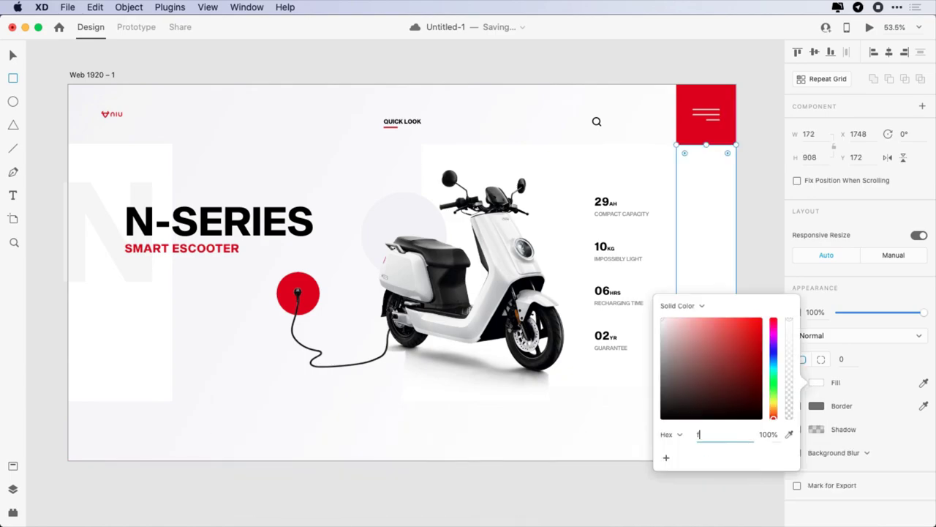
pyautogui.write('3f3f3')
pyautogui.press('Return')
pyautogui.click(814, 390)
# Draw a borderless black 13 × 13 circle in the pale side panel at X 1817, Y 519.
pyautogui.press('e')
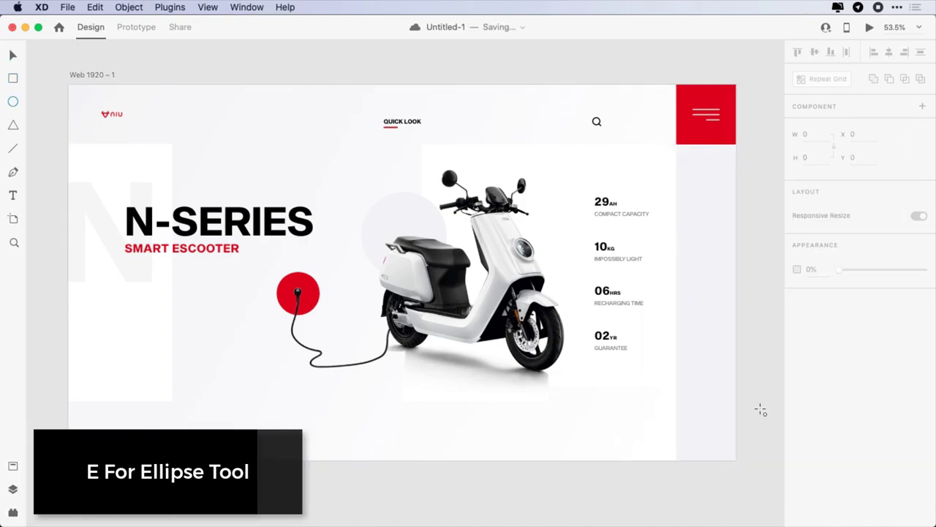
pyautogui.moveTo(703, 264); pyautogui.dragTo(706, 276)
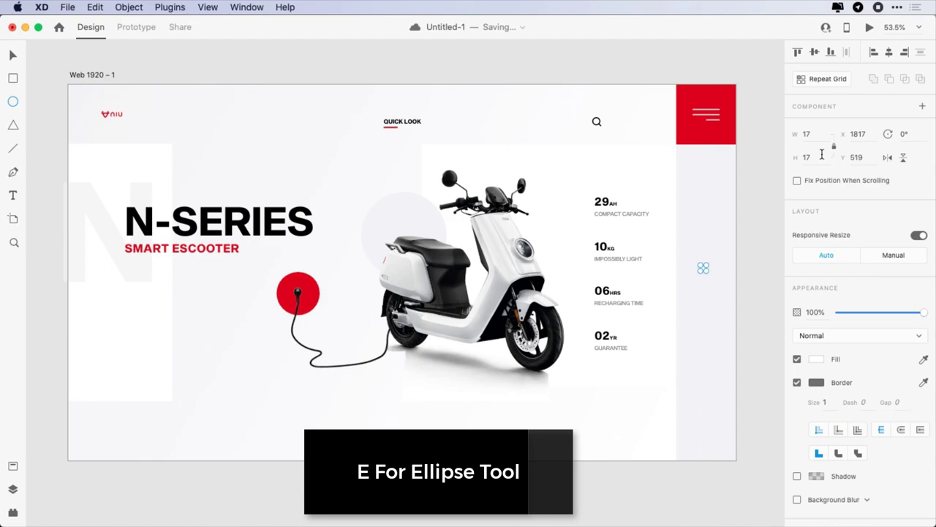
pyautogui.click(798, 382)
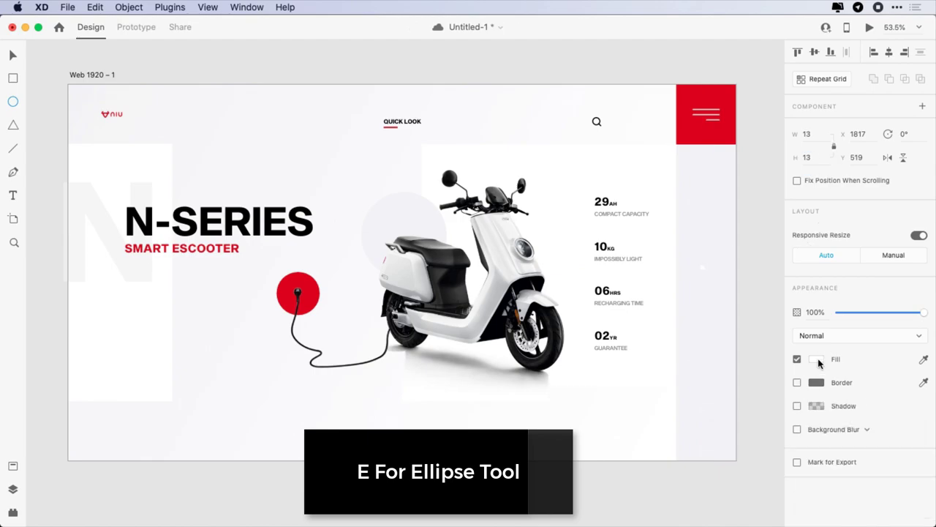
pyautogui.click(816, 360)
pyautogui.click(676, 393)
pyautogui.click(815, 360)
# Draw a borderless black 5 × 147 vertical bar below the dot, at X 1824, Y 555.
pyautogui.press('r')
pyautogui.moveTo(703, 276); pyautogui.dragTo(705, 330)
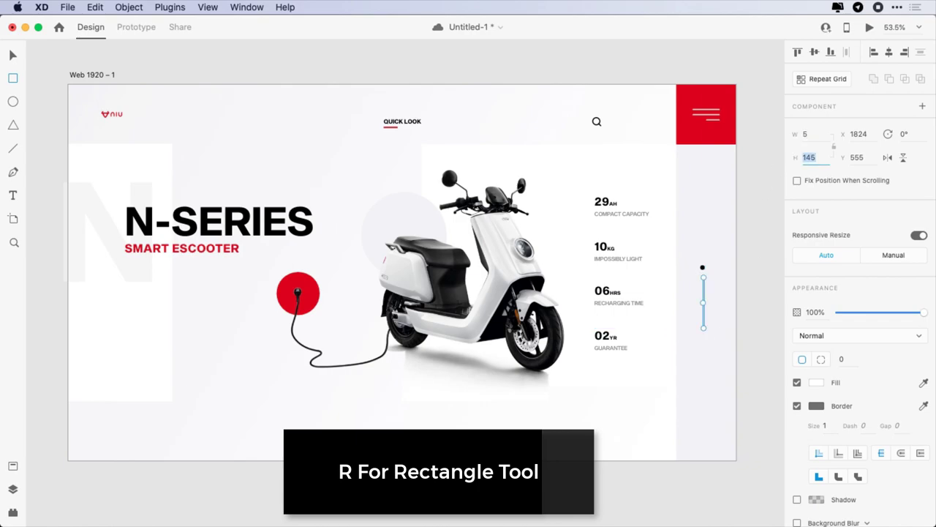
pyautogui.write('14')
pyautogui.click(797, 406)
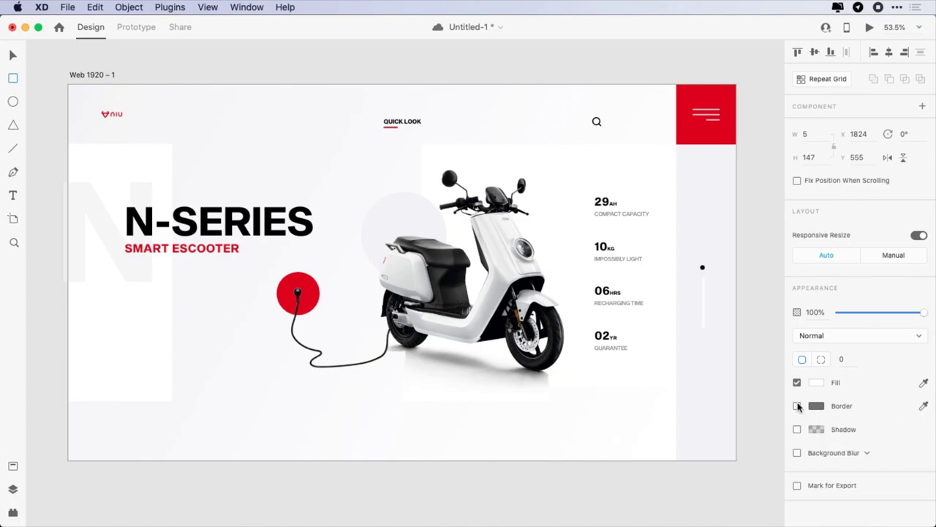
pyautogui.click(816, 382)
pyautogui.click(677, 417)
pyautogui.click(817, 384)
pyautogui.press('v')
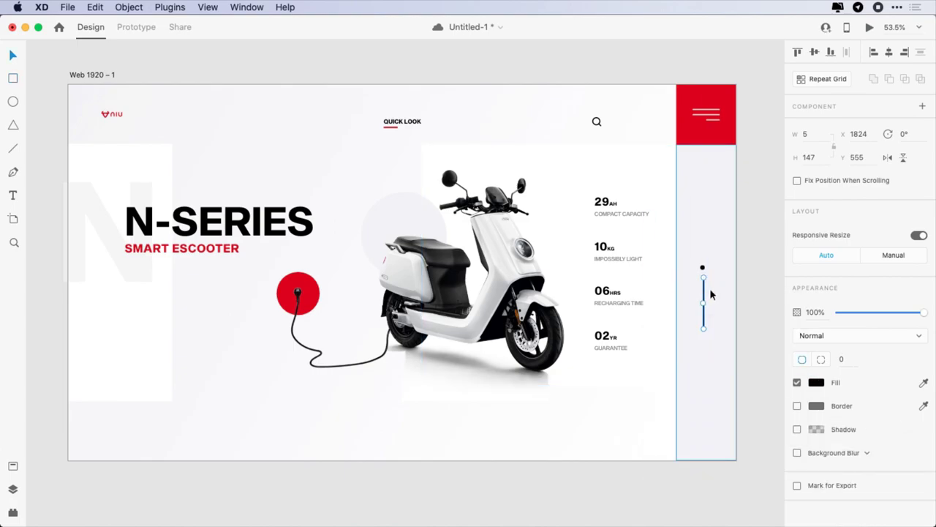
# Move the black bar down slightly and place a copy of the dot below it at Y 755.
pyautogui.click(702, 269)
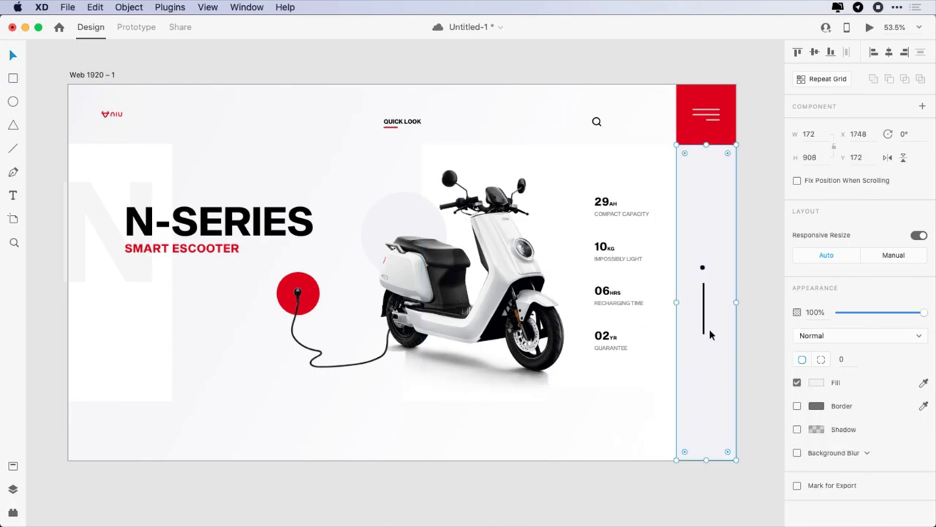
pyautogui.doubleClick(703, 267)
pyautogui.hotkey('shift', 'Down')
pyautogui.hotkey('shift', 'Down')
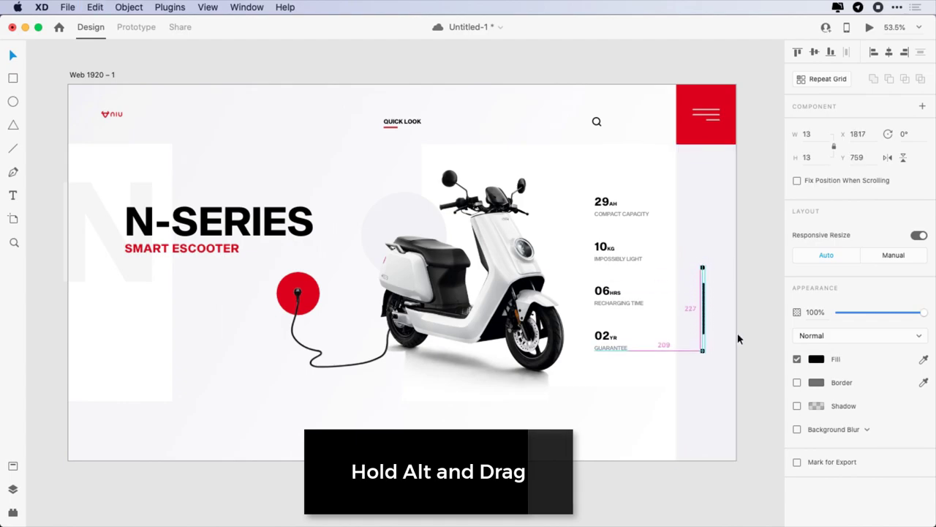
pyautogui.click(704, 364)
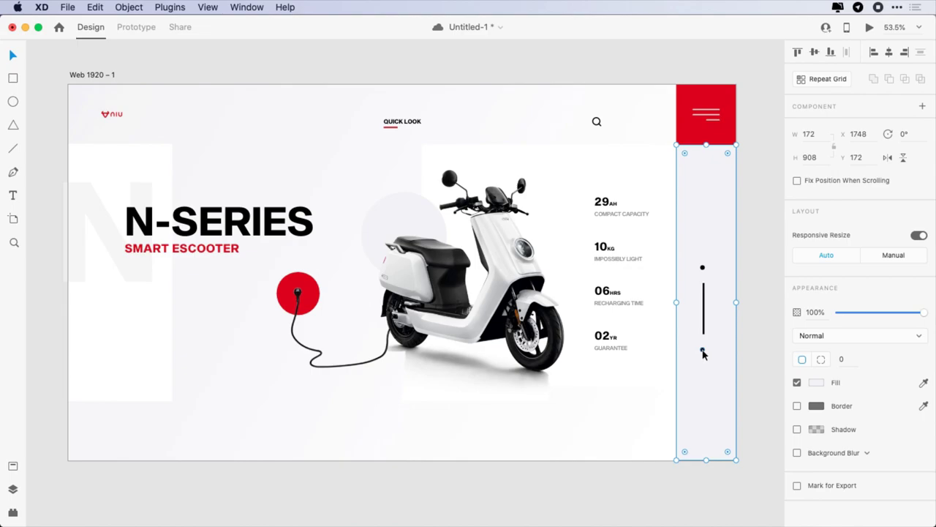
# Make the lower dot hollow, with no fill and a gray #868686 border.
pyautogui.doubleClick(702, 351)
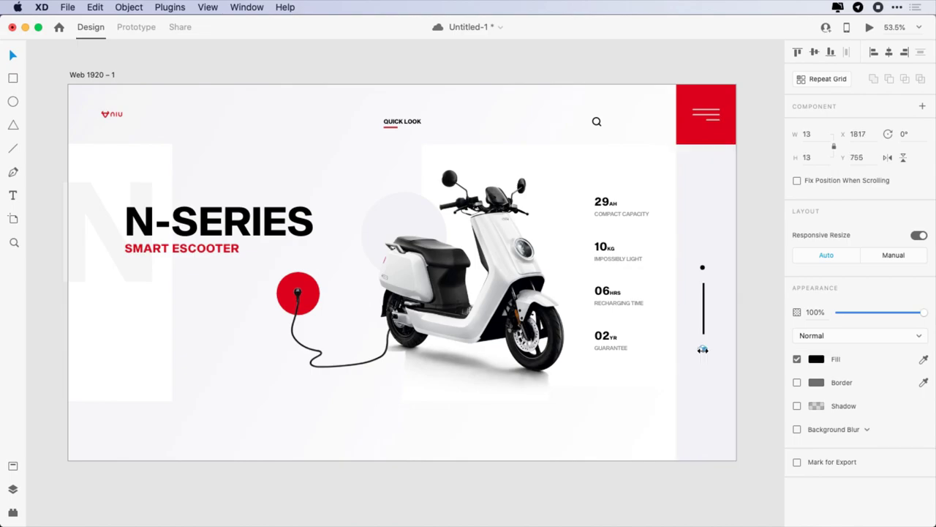
pyautogui.click(819, 386)
pyautogui.write('8')
pyautogui.press('Return')
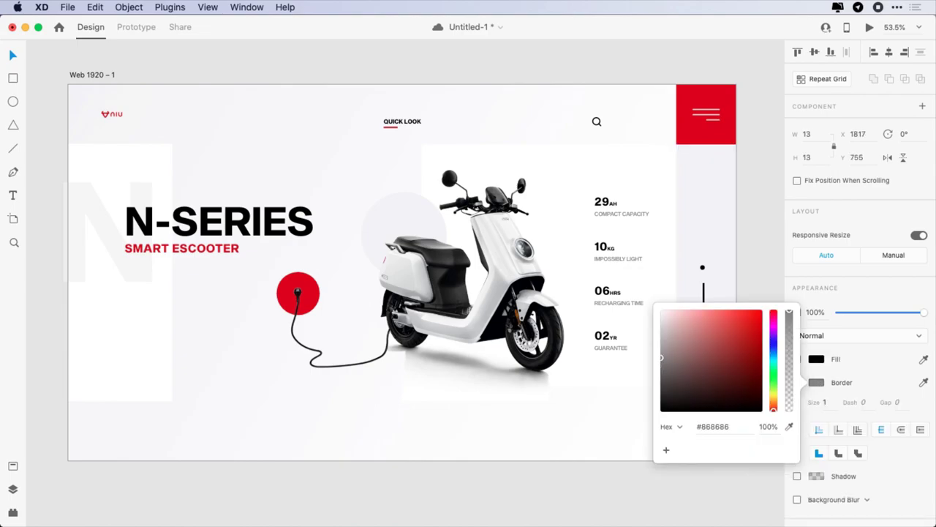
pyautogui.click(818, 388)
# Duplicate the hollow dot twice, spacing the copies evenly below it in a vertical column.
pyautogui.click(705, 356)
pyautogui.click(704, 351)
pyautogui.press('super+d')
pyautogui.hotkey('shift', 'Down')
pyautogui.hotkey('shift', 'Down')
pyautogui.hotkey('shift', 'Down')
pyautogui.moveTo(704, 351); pyautogui.dragTo(705, 357)
pyautogui.click(711, 383)
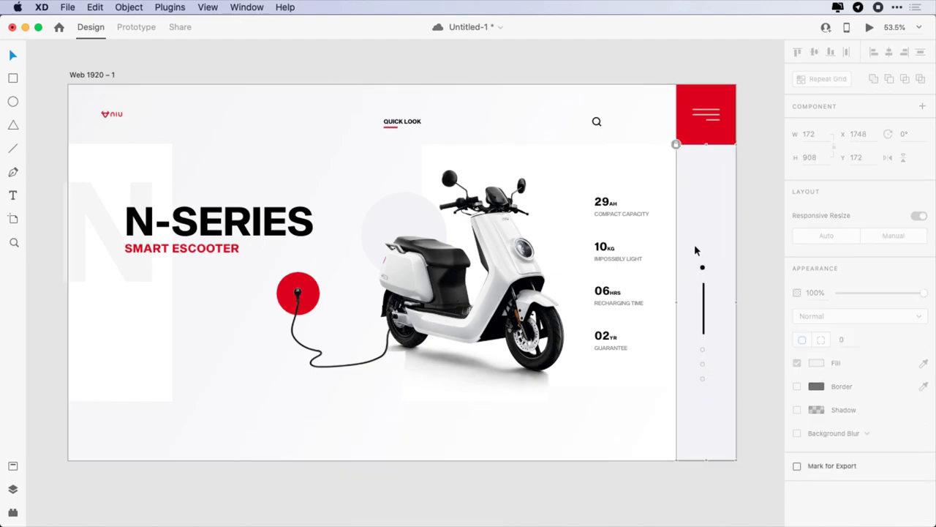
# Move the slider's dots and bar up and centre them horizontally in the gray side panel.
pyautogui.moveTo(695, 250); pyautogui.dragTo(714, 384)
pyautogui.moveTo(704, 306); pyautogui.dragTo(704, 282)
pyautogui.keyDown('shift'); pyautogui.click(690, 314); pyautogui.keyUp('shift')
pyautogui.click(815, 55)
pyautogui.click(887, 55)
# Add the text "01" near the side panel's lower end in size 22 Sequel Sans, Semi Bold Body.
pyautogui.press('t')
pyautogui.click(704, 415)
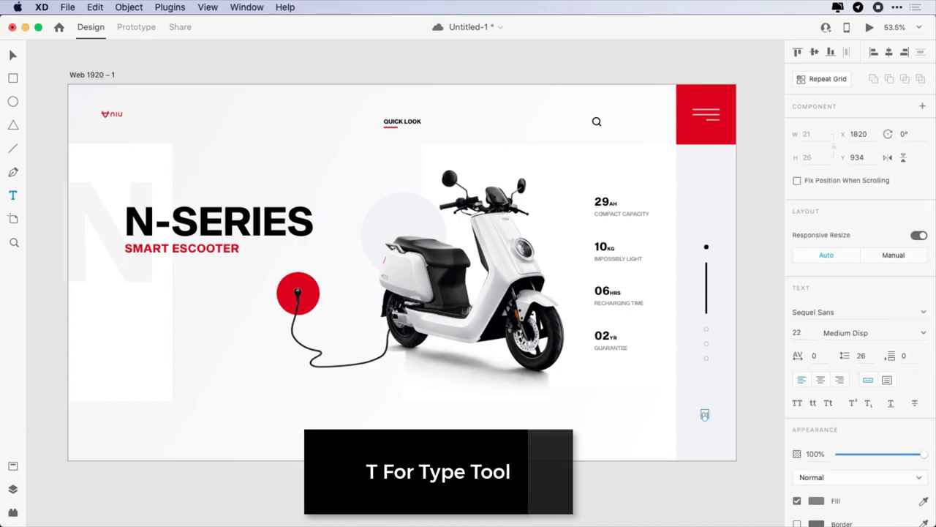
pyautogui.click(922, 334)
pyautogui.click(869, 401)
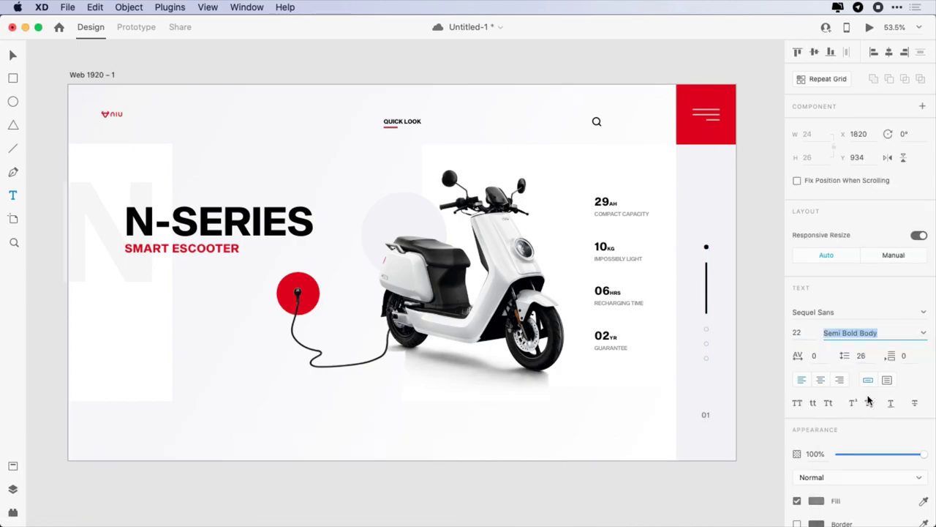
pyautogui.press('Escape')
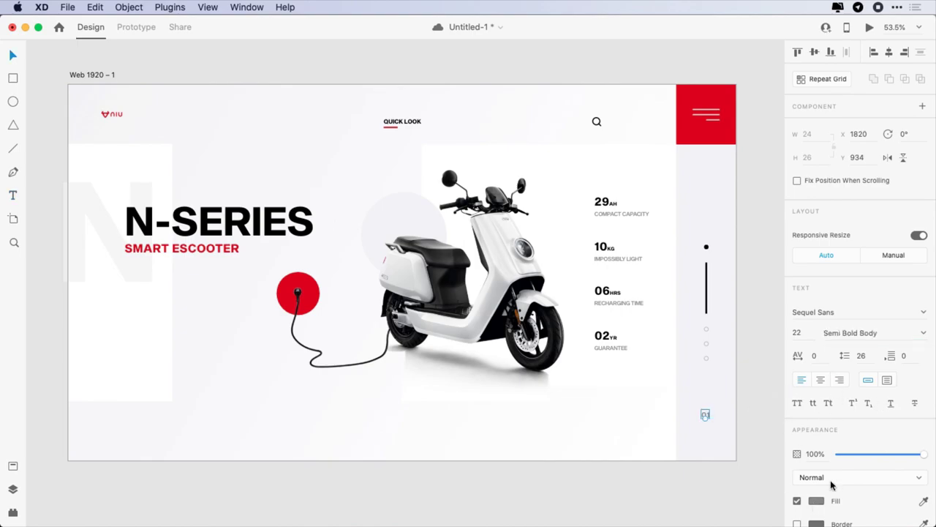
# Make the "01" label black and move it slightly down in the side panel.
pyautogui.scroll(-3, 820, 499)
pyautogui.click(818, 446)
pyautogui.moveTo(741, 460); pyautogui.dragTo(746, 486)
pyautogui.click(819, 446)
pyautogui.moveTo(706, 414); pyautogui.dragTo(706, 424)
# Draw a borderless black 4 × 187 vertical bar below the SMART ESCOOTER heading, at X 162.
pyautogui.press('r')
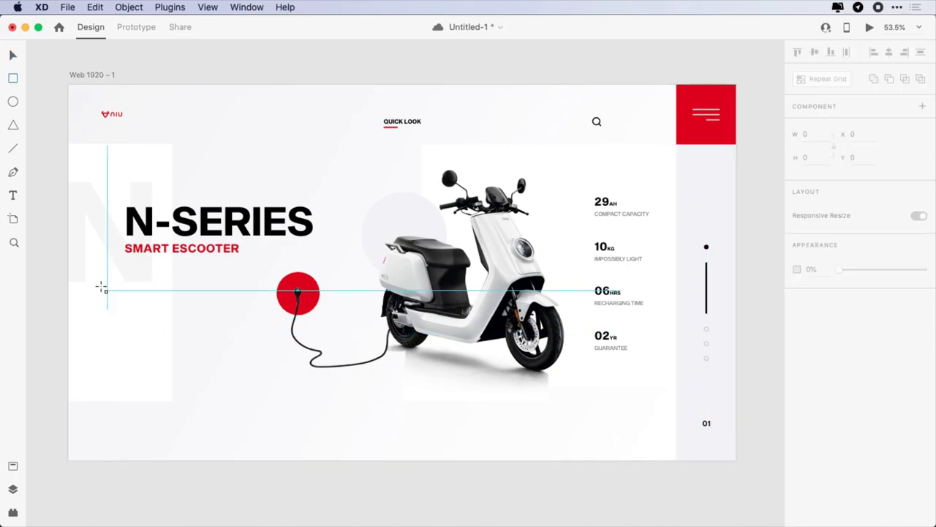
pyautogui.moveTo(123, 296); pyautogui.dragTo(129, 371)
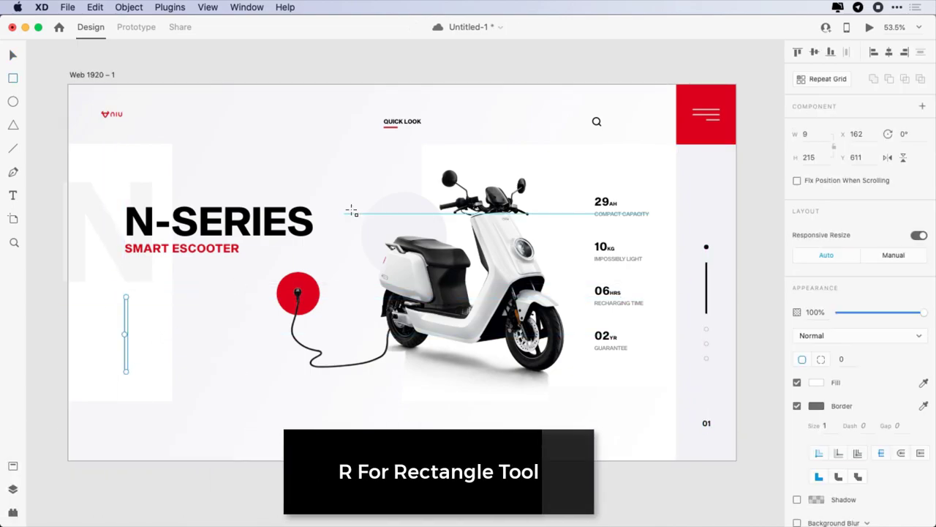
pyautogui.write('4')
pyautogui.press('Tab')
pyautogui.write('187')
pyautogui.press('Return')
pyautogui.click(796, 405)
pyautogui.click(816, 382)
pyautogui.press('Escape')
# Move the vertical bar below the heading up to Y 574.
pyautogui.press('v')
pyautogui.click(45, 348)
pyautogui.click(126, 324)
pyautogui.hotkey('shift', 'Up')
pyautogui.hotkey('shift', 'Up')
pyautogui.hotkey('shift', 'Up')
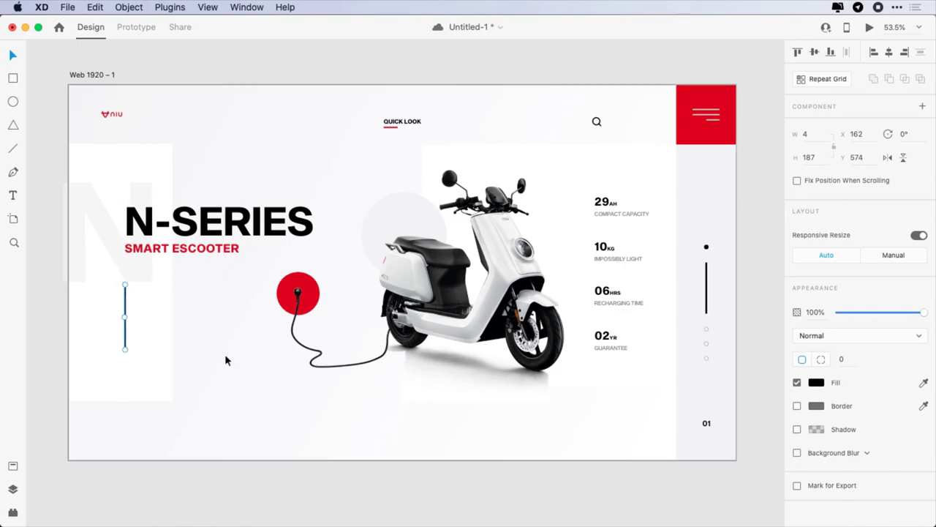
# Add a three-line text beside the bar reading "70km", "extended urban range" and "lithium-ion revolution".
pyautogui.press('t')
pyautogui.click(163, 302)
pyautogui.write('70km')
pyautogui.press('Return')
pyautogui.write('extended urban range lithium-ion revolution')
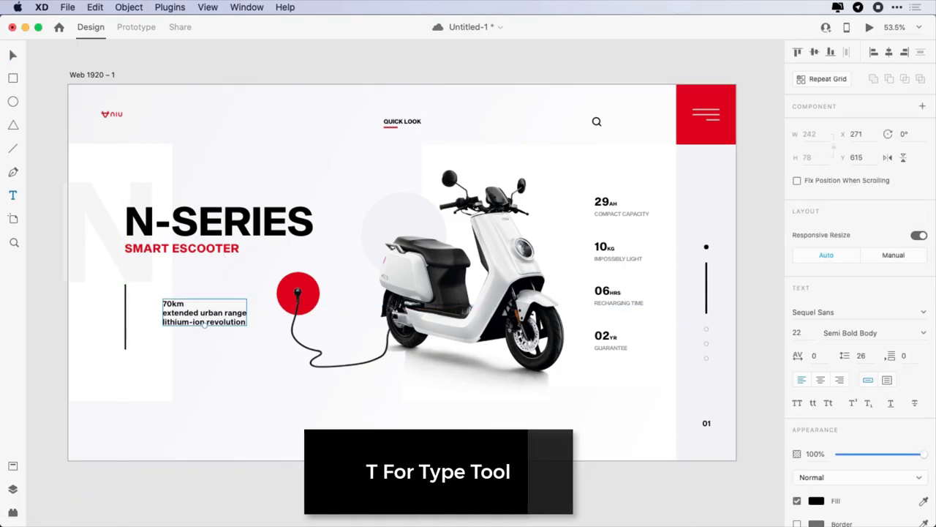
# Set the range text to size 23 in uppercase, with a line spacing of 32.
pyautogui.click(805, 335)
pyautogui.press('Up')
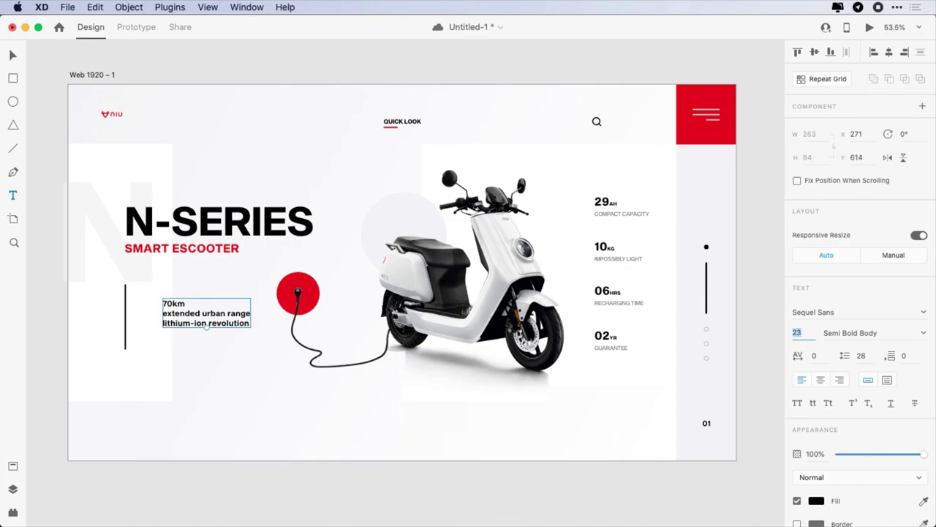
pyautogui.click(798, 403)
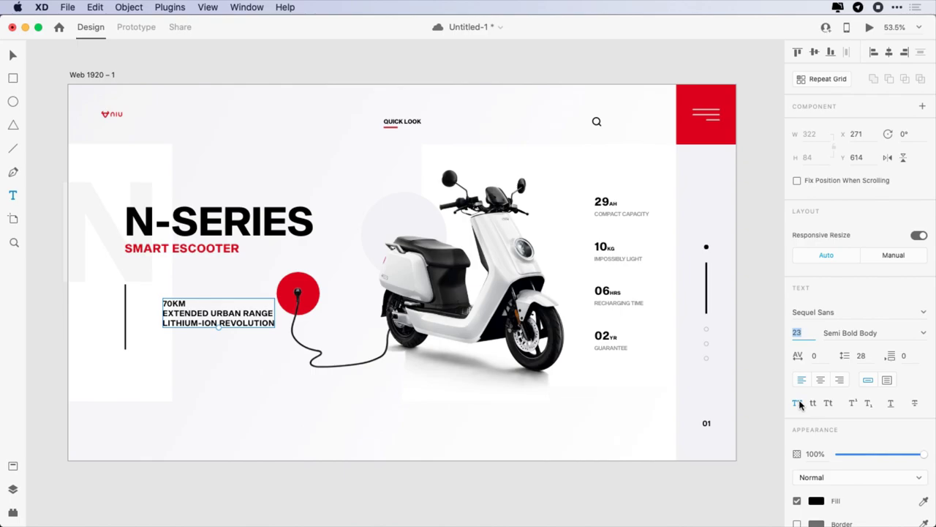
pyautogui.click(861, 355)
pyautogui.press('Up')
pyautogui.press('Up')
pyautogui.press('Up')
pyautogui.press('Up')
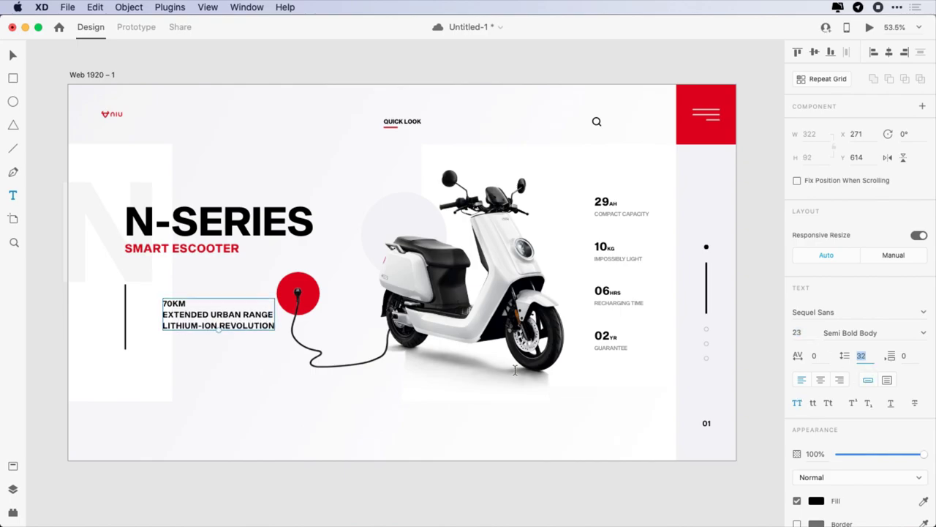
# Place the range text just right of the vertical bar, its last line level with the bar's lower end, at Y 667.
pyautogui.press('Escape')
pyautogui.moveTo(218, 314); pyautogui.dragTo(187, 301)
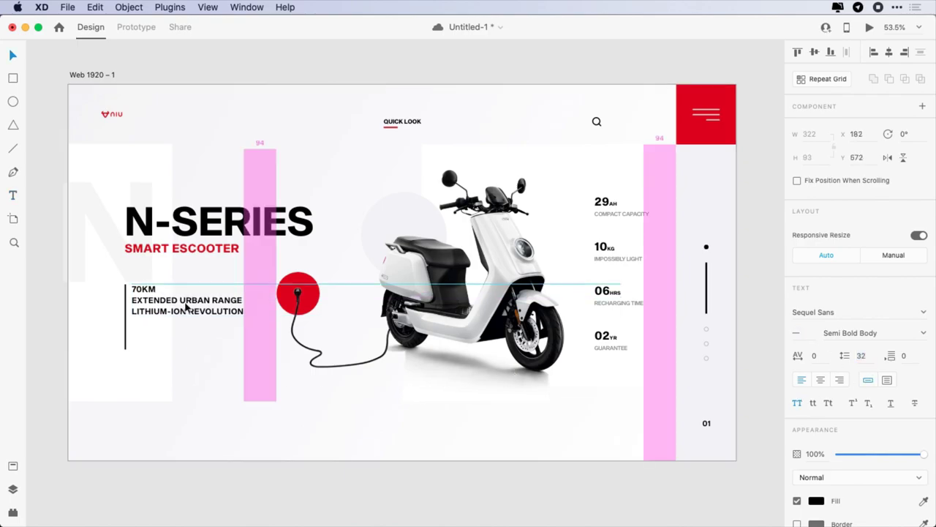
pyautogui.hotkey('shift', 'Down')
pyautogui.hotkey('shift', 'Down')
pyautogui.hotkey('shift', 'Down')
pyautogui.hotkey('shift', 'Down')
pyautogui.hotkey('shift', 'Down')
pyautogui.hotkey('shift', 'Down')
pyautogui.hotkey('shift', 'Down')
pyautogui.hotkey('shift', 'Down')
pyautogui.hotkey('shift', 'Down')
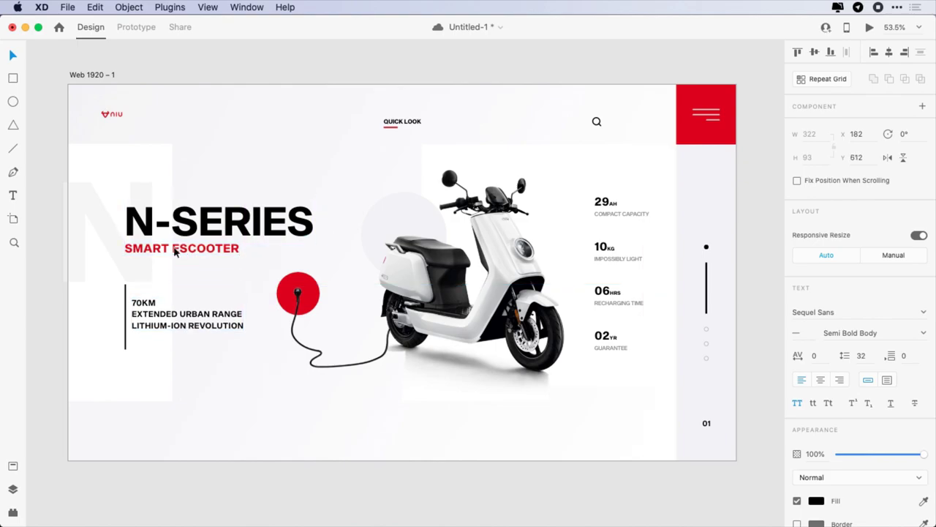
pyautogui.press('Down')
pyautogui.press('Down')
pyautogui.press('Down')
pyautogui.press('Down')
pyautogui.press('Down')
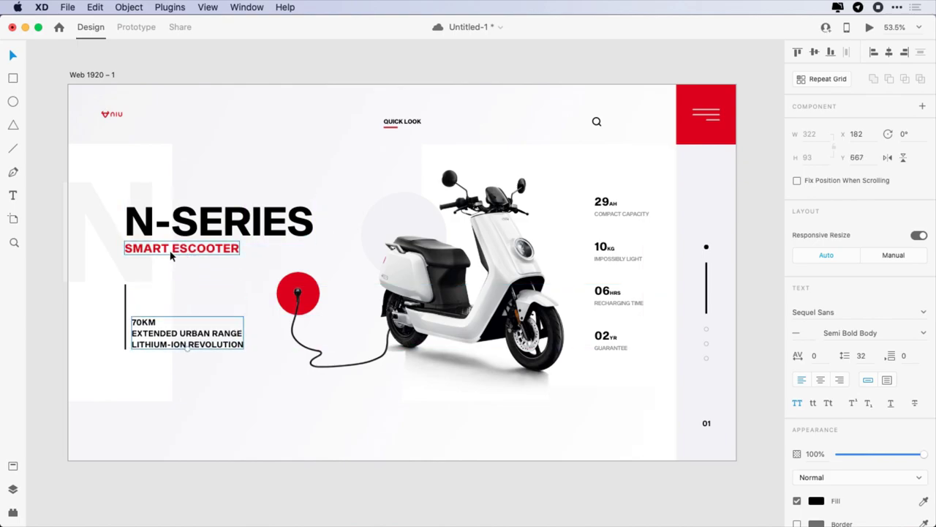
pyautogui.press('Right')
pyautogui.press('Right')
pyautogui.press('Right')
pyautogui.press('Right')
pyautogui.press('Right')
pyautogui.press('Right')
pyautogui.press('Right')
pyautogui.click(215, 376)
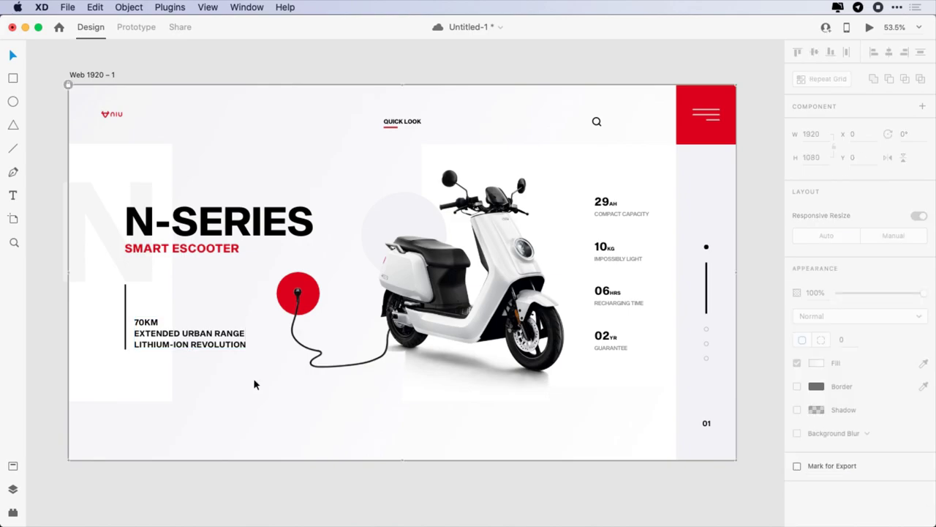
# Insert the facebook-square, instagram and share icons from the Icons 4 Design plugin.
pyautogui.click(13, 512)
pyautogui.doubleClick(66, 119)
pyautogui.write('face')
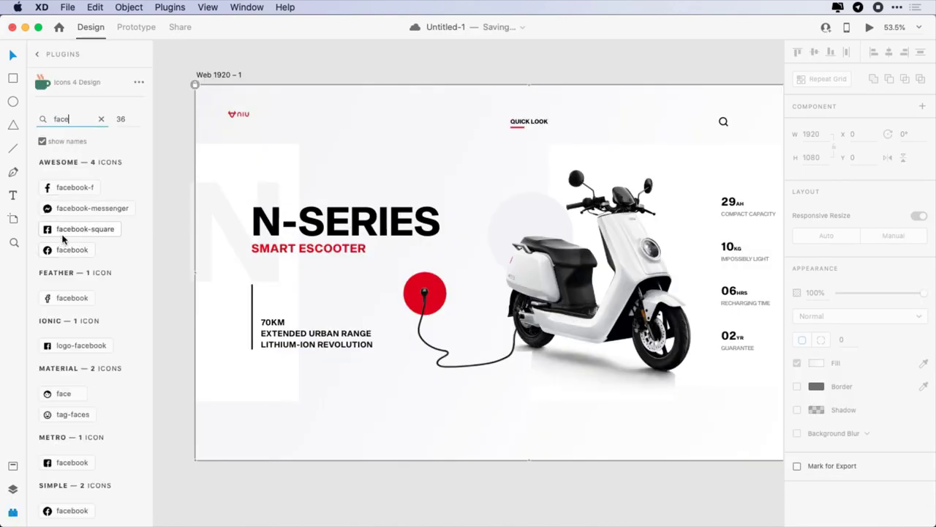
pyautogui.click(61, 232)
pyautogui.doubleClick(75, 118)
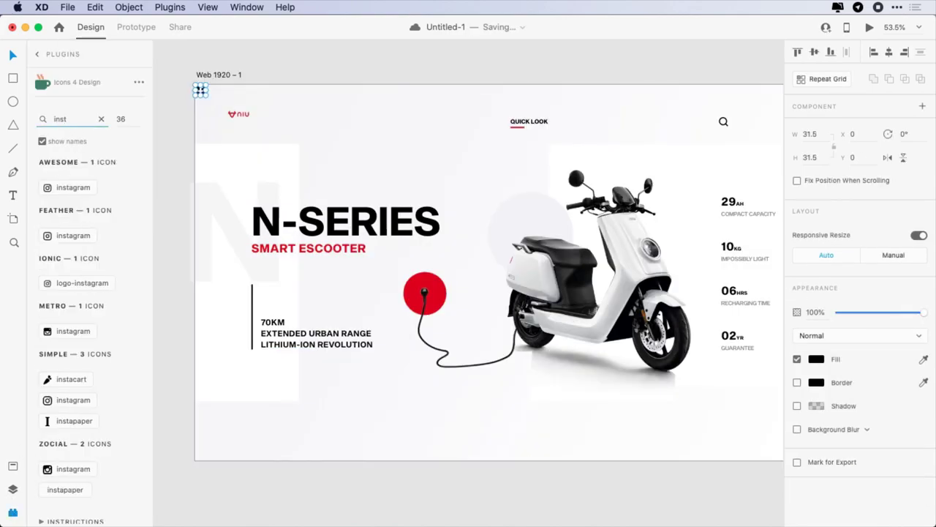
pyautogui.click(71, 236)
pyautogui.doubleClick(71, 118)
pyautogui.write('share')
pyautogui.click(64, 339)
pyautogui.click(13, 514)
# Move the three social icons together to the artboard's lower-left corner, with the Facebook icon at X 102, Y 969.
pyautogui.keyDown('shift'); pyautogui.click(87, 91); pyautogui.keyUp('shift')
pyautogui.keyDown('shift'); pyautogui.click(75, 92); pyautogui.keyUp('shift')
pyautogui.moveTo(76, 91); pyautogui.dragTo(110, 427)
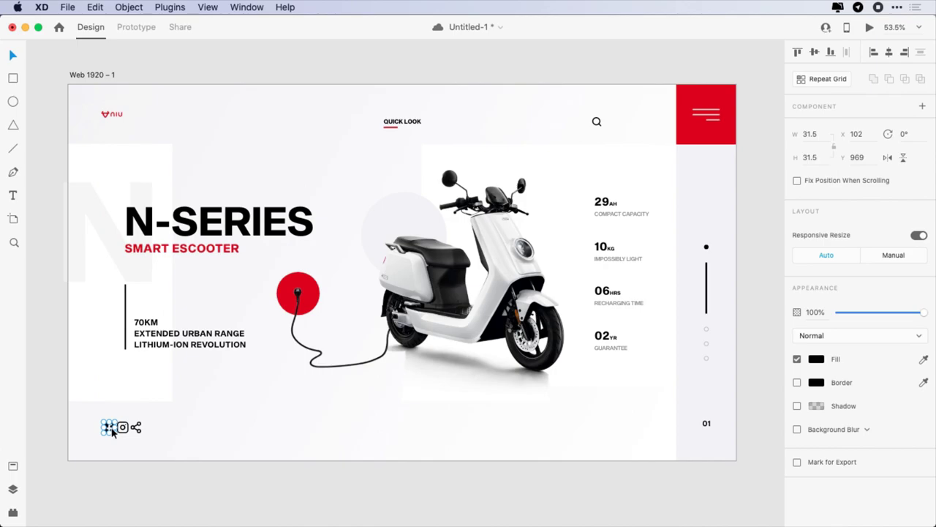
# Resize the Facebook and Instagram icons to 23 × 23 and the share icon to 20.7 × 23.
pyautogui.click(812, 134)
pyautogui.write('25')
pyautogui.press('Tab')
pyautogui.write('25')
pyautogui.press('Return')
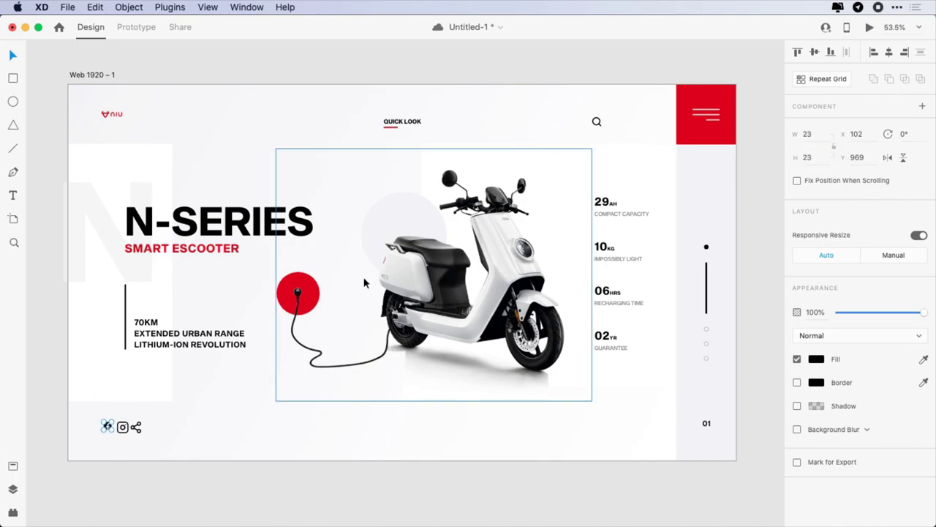
pyautogui.click(123, 427)
pyautogui.click(135, 426)
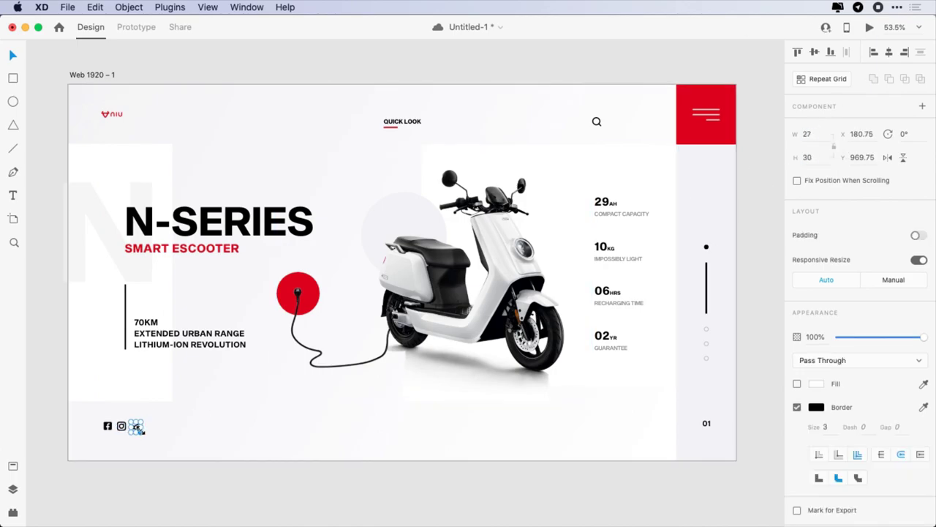
pyautogui.hscroll(-2, 146, 435)
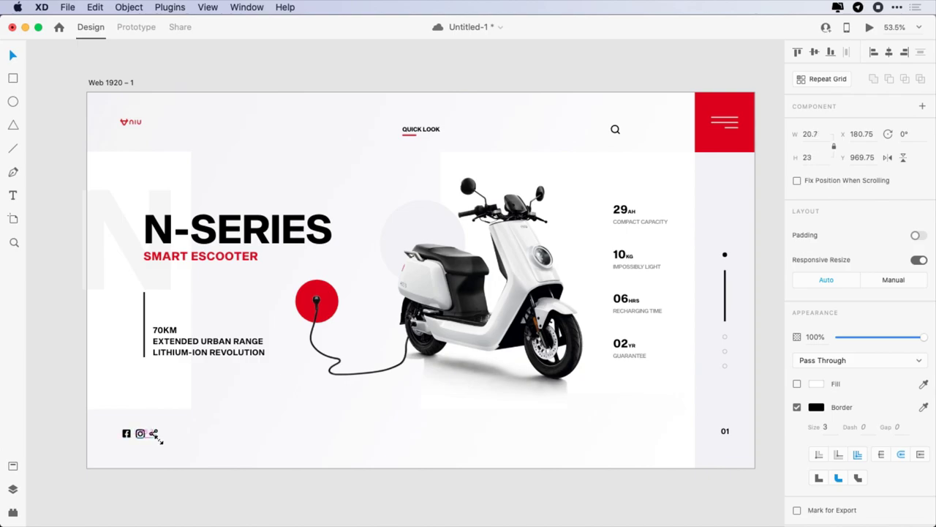
# Spread the three social icons out evenly and nudge the row up and left to line up with the logo.
pyautogui.moveTo(155, 437)
pyautogui.mouseDown()
pyautogui.moveTo(180, 437)
pyautogui.moveTo(142, 434)
pyautogui.moveTo(156, 434)
pyautogui.mouseUp()
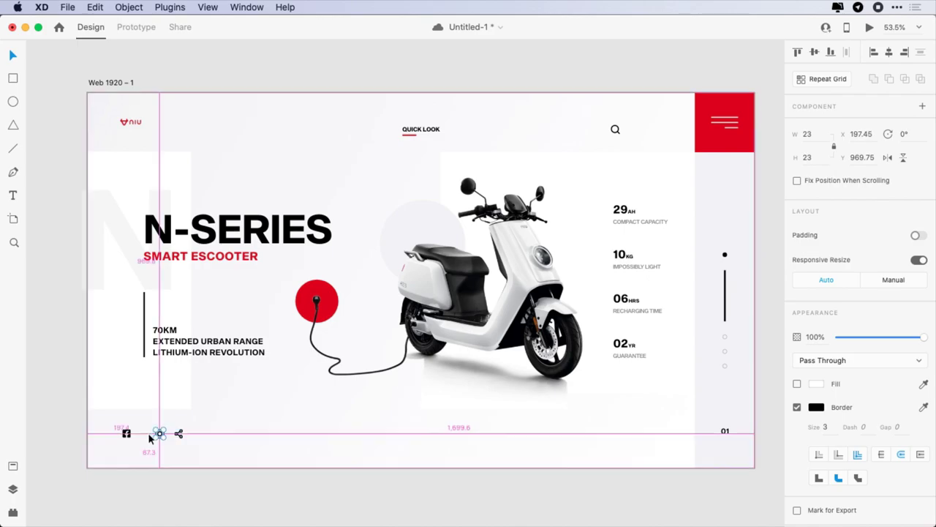
pyautogui.click(178, 436)
pyautogui.keyDown('shift'); pyautogui.click(129, 434); pyautogui.keyUp('shift')
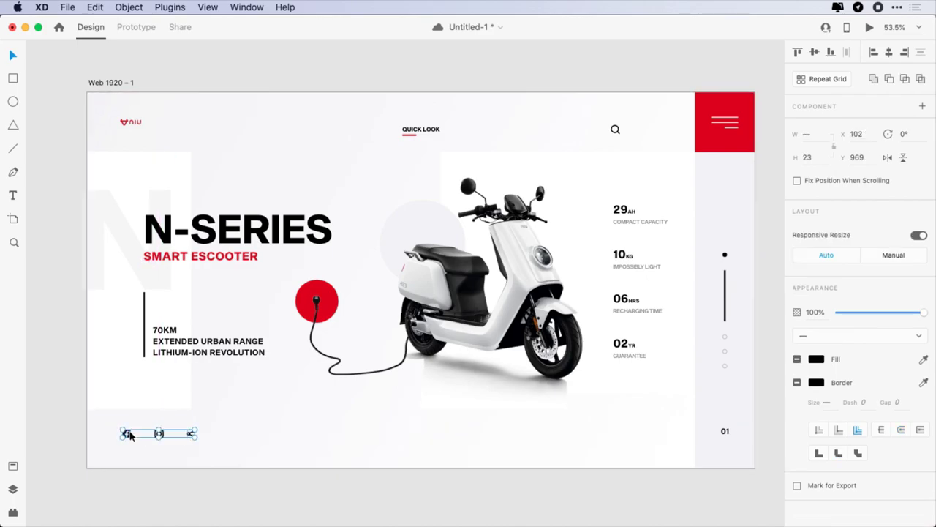
pyautogui.press('Up')
pyautogui.press('Up')
pyautogui.press('Up')
pyautogui.press('Up')
pyautogui.press('Up')
pyautogui.press('Up')
pyautogui.press('Up')
pyautogui.press('Up')
pyautogui.press('Left')
pyautogui.press('Left')
pyautogui.press('Left')
pyautogui.press('Left')
pyautogui.press('Left')
pyautogui.press('Left')
pyautogui.press('Left')
# Add the text "next" at size 17 below the scooter image, level with the social icons.
pyautogui.press('t')
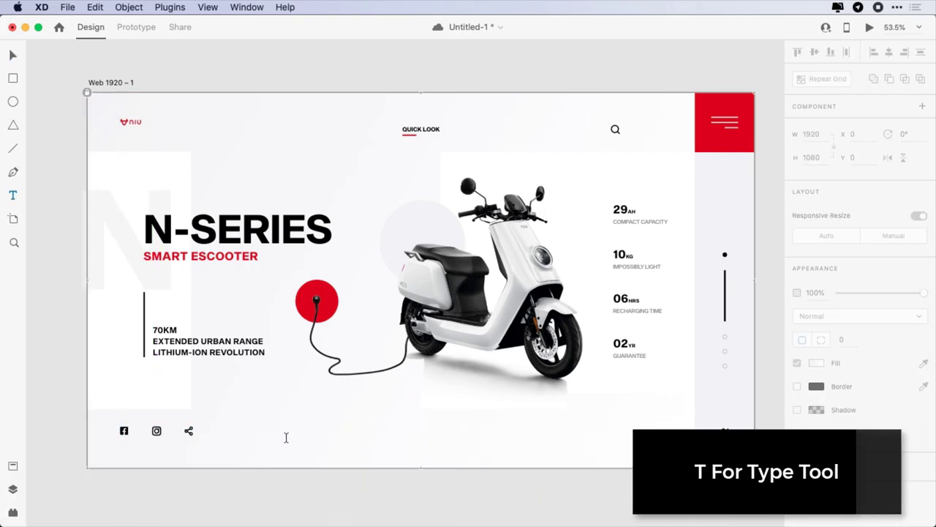
pyautogui.click(333, 436)
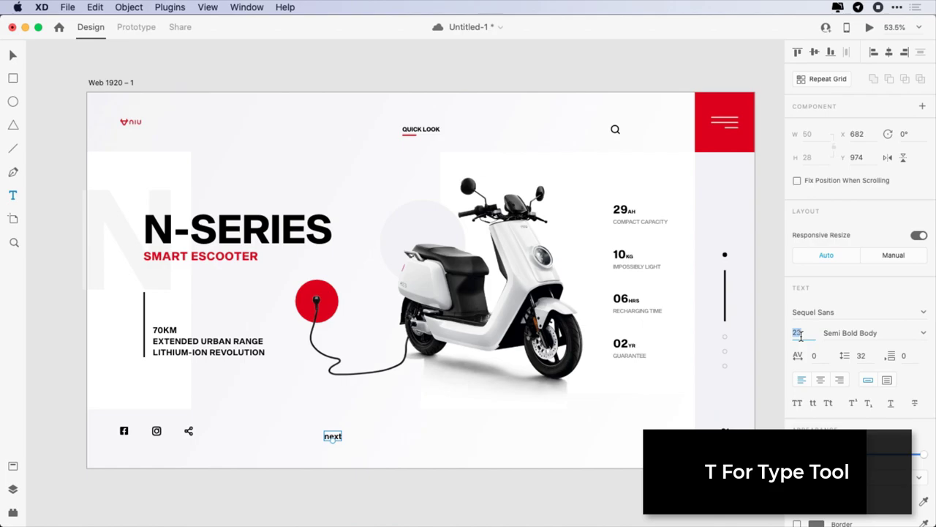
pyautogui.write('17')
pyautogui.press('Return')
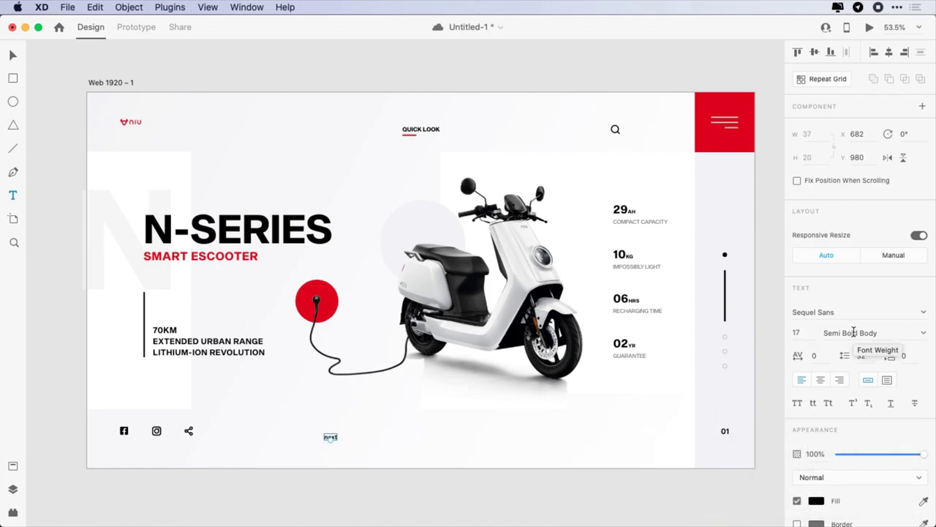
# Set the "next" label in uppercase and place it at X 1064, Y 965.
pyautogui.press('Escape')
pyautogui.moveTo(334, 438); pyautogui.dragTo(468, 440)
pyautogui.press('alt')
pyautogui.hotkey('shift', 'Up')
pyautogui.hotkey('shift', 'Up')
pyautogui.press('alt')
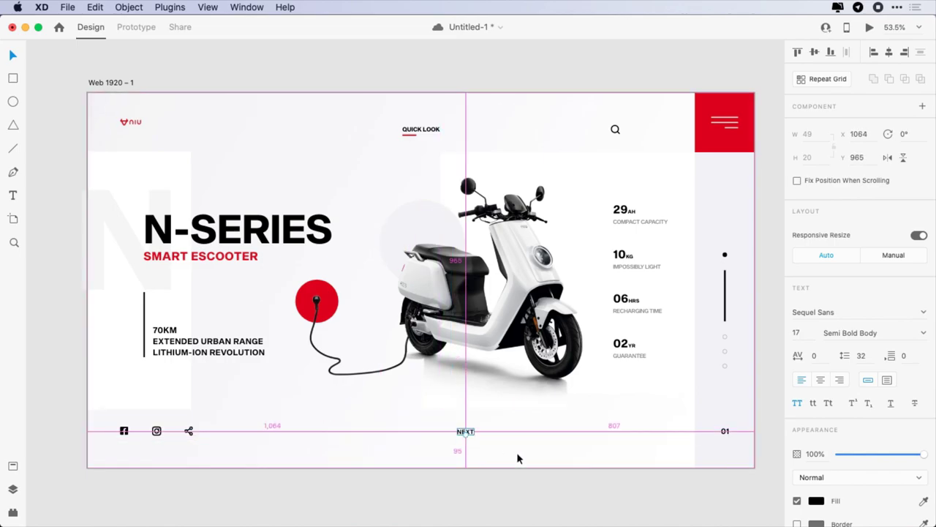
# Import long arrow right.svg, place it just before the NEXT label at X 927 and align both vertically by their middles.
pyautogui.click(517, 453)
pyautogui.press('shift+super+i')
pyautogui.click(397, 129)
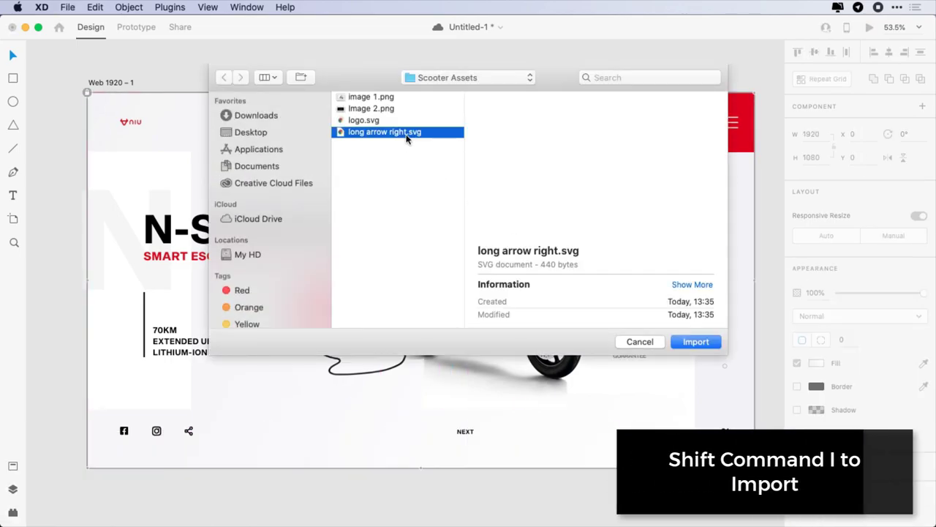
pyautogui.press('Return')
pyautogui.moveTo(434, 281); pyautogui.dragTo(463, 437)
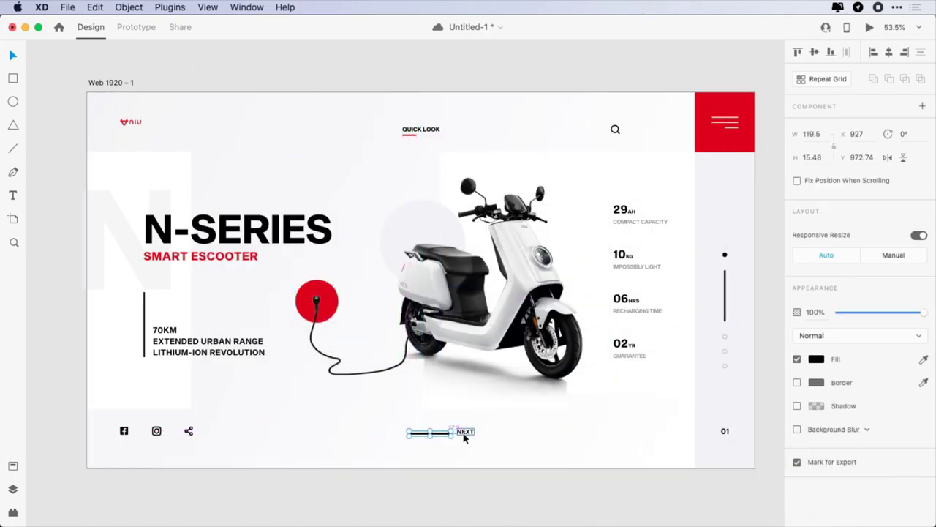
pyautogui.keyDown('shift'); pyautogui.click(466, 432); pyautogui.keyUp('shift')
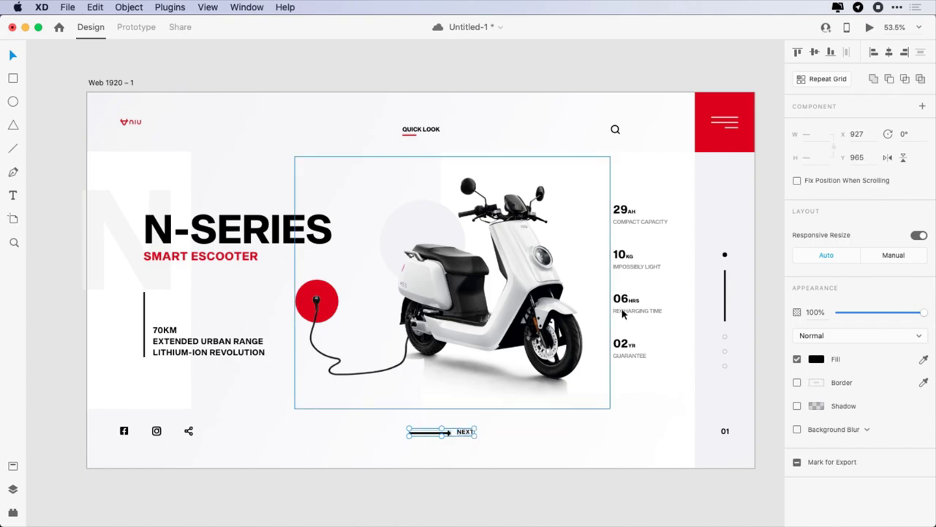
pyautogui.click(815, 52)
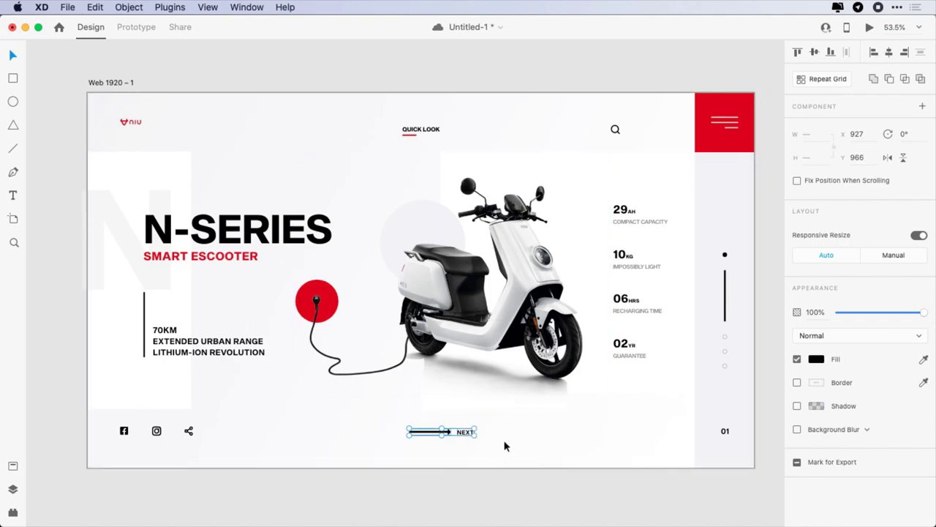
# Place a copy of the NEXT label at X 699, Y 965 and change its text to "PREV".
pyautogui.click(465, 431)
pyautogui.moveTo(465, 431); pyautogui.dragTo(341, 441)
pyautogui.doubleClick(344, 433)
pyautogui.write('PR')
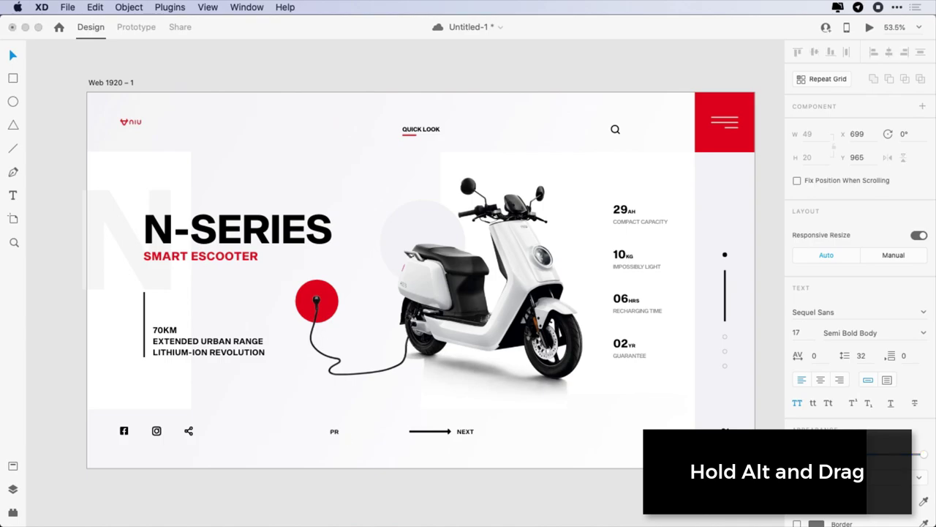
pyautogui.write('EV')
pyautogui.press('Escape')
# Draw a borderless rectangle 140 wide and 5.5 high as a bar between the PREV label and the arrow.
pyautogui.press('r')
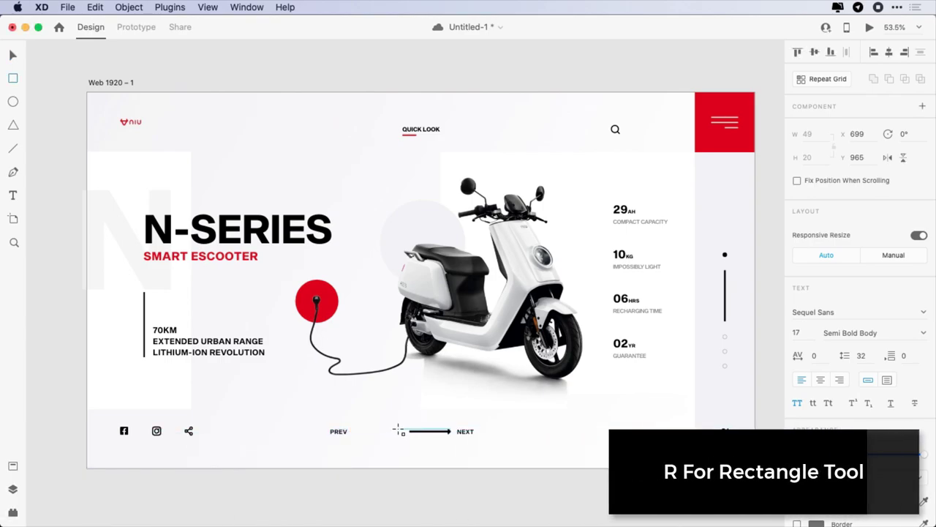
pyautogui.moveTo(400, 428); pyautogui.dragTo(348, 434)
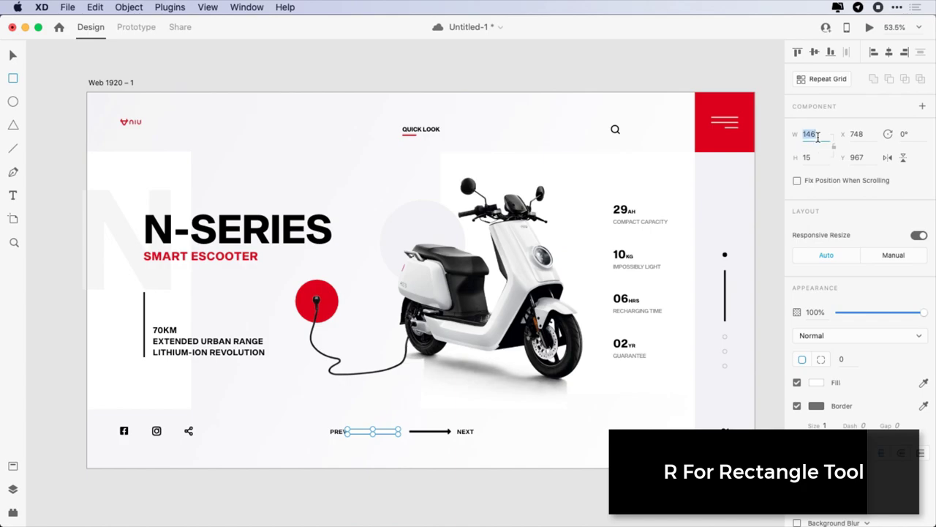
pyautogui.write('0')
pyautogui.press('Tab')
pyautogui.write('5')
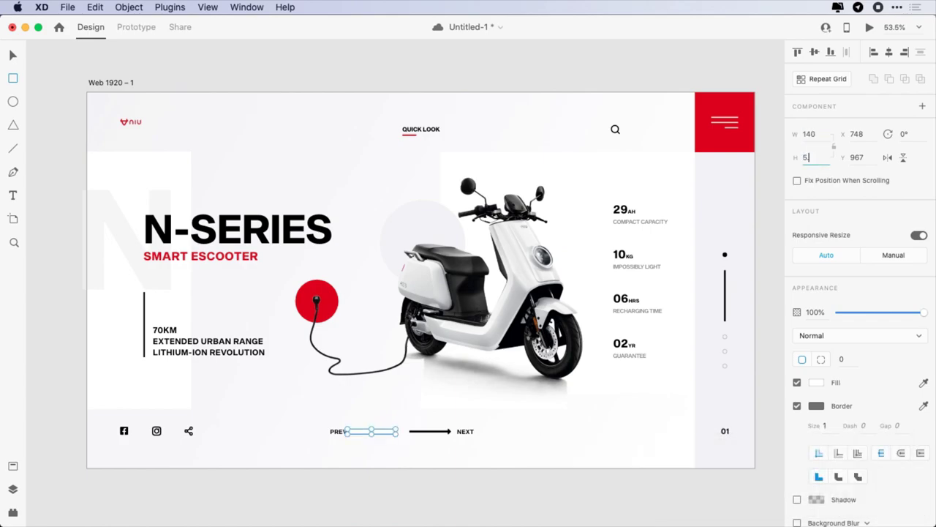
pyautogui.click(797, 406)
# Fill the bar beside the PREV label with grey and set its opacity to 50%.
pyautogui.click(817, 383)
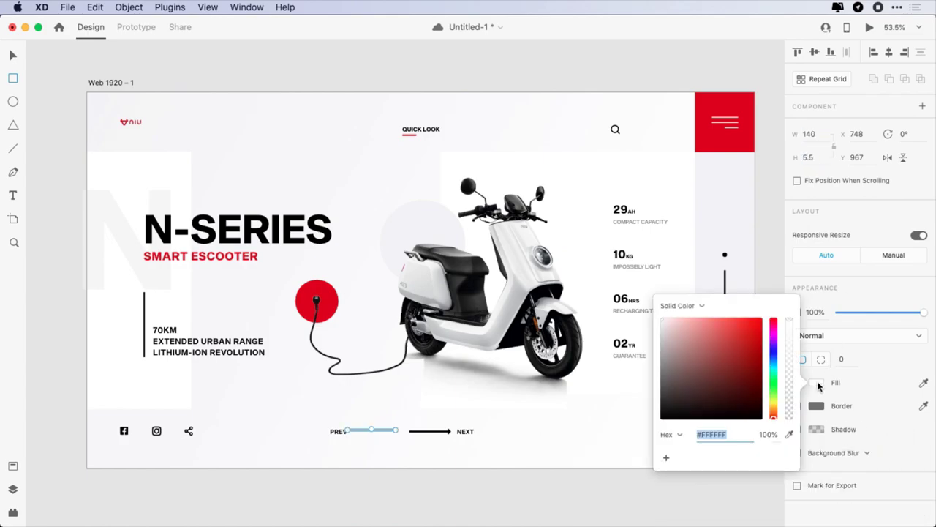
pyautogui.press('Return')
pyautogui.click(819, 385)
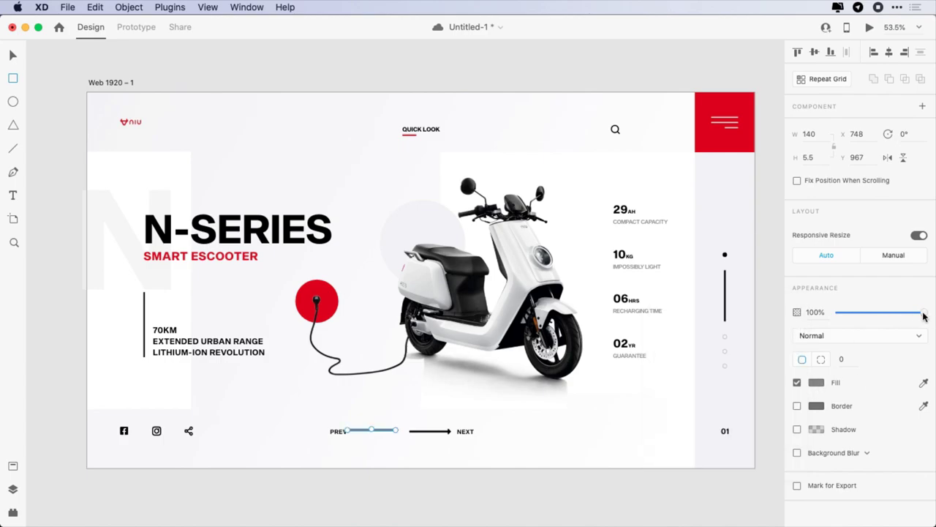
# Position the grey bar level with the arrow so that it meets the arrow's tail.
pyautogui.press('v')
pyautogui.click(401, 439)
pyautogui.moveTo(379, 430); pyautogui.dragTo(387, 430)
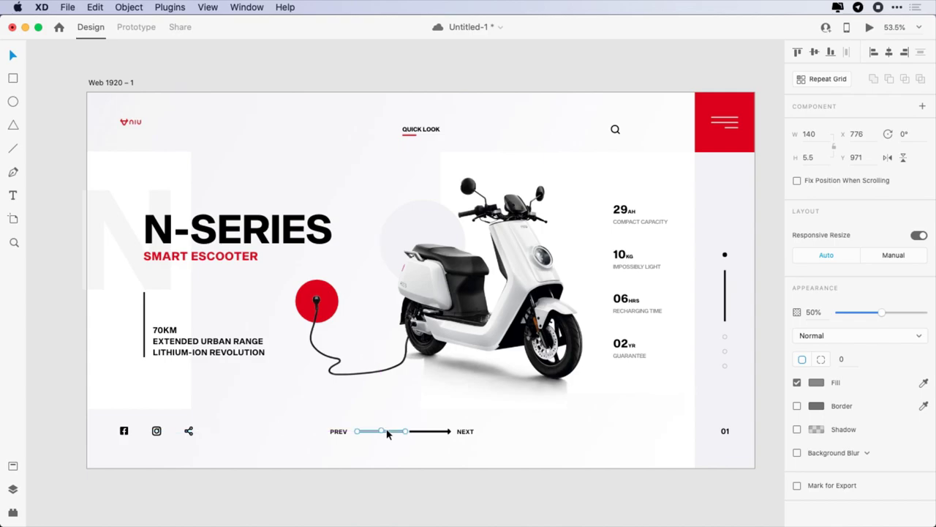
pyautogui.scroll(5, 387, 430)
pyautogui.press('Right')
pyautogui.press('Right')
pyautogui.press('Right')
pyautogui.press('Down')
# Move the PREV label to X 720, Y 965 and give it the fill #868686 at 50% opacity.
pyautogui.moveTo(229, 441); pyautogui.dragTo(272, 434)
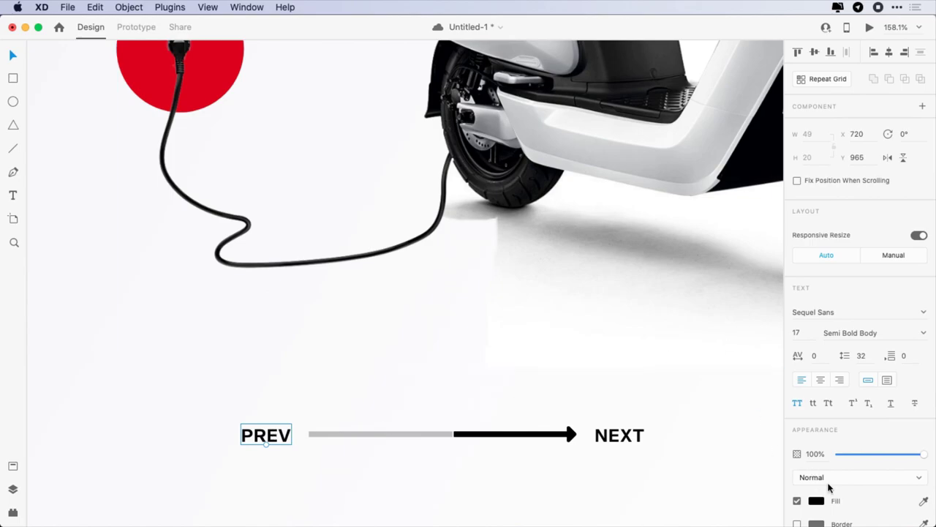
pyautogui.scroll(-3, 827, 490)
pyautogui.click(817, 430)
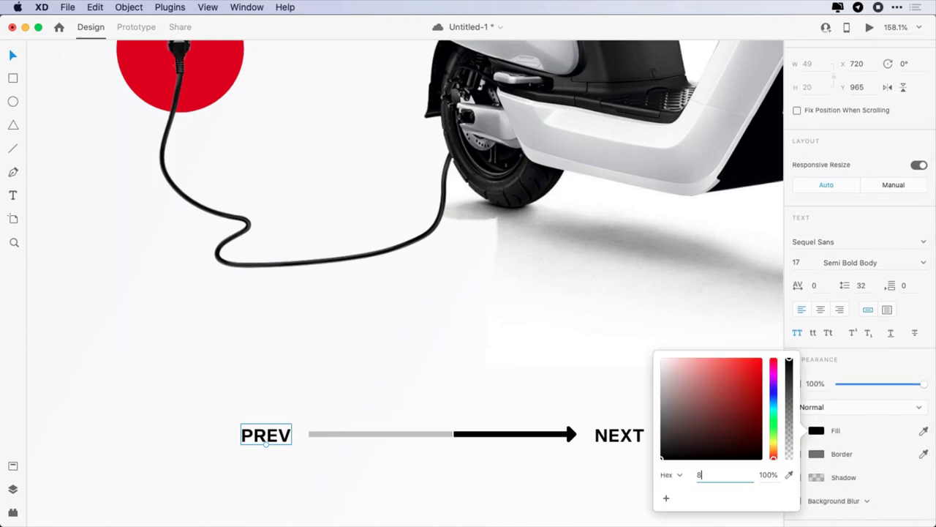
pyautogui.write('868686')
pyautogui.press('Return')
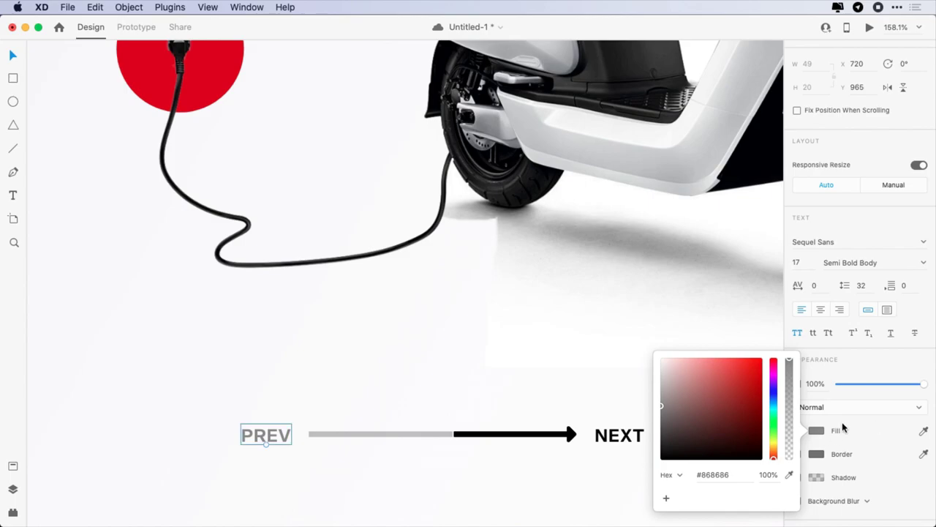
pyautogui.click(843, 426)
pyautogui.click(869, 385)
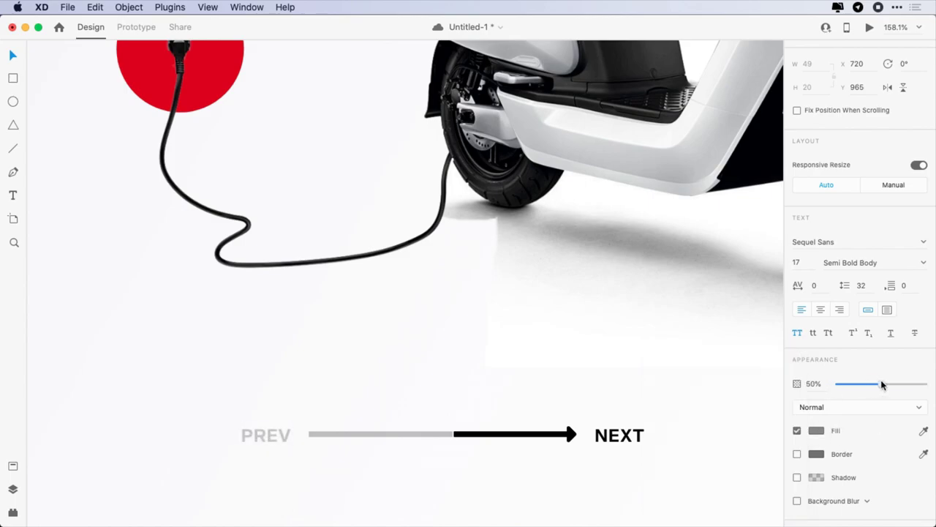
# Shift the whole PREV/NEXT navigation with its bar and arrow slightly to the right.
pyautogui.press('super+0')
pyautogui.click(520, 395)
pyautogui.moveTo(520, 395); pyautogui.dragTo(535, 397)
pyautogui.click(653, 415)
# Import the dark scooter image and move it over the lower right part of the artboard.
pyautogui.press('shift+super+i')
pyautogui.click(421, 109)
pyautogui.click(700, 341)
pyautogui.moveTo(454, 275); pyautogui.dragTo(596, 411)
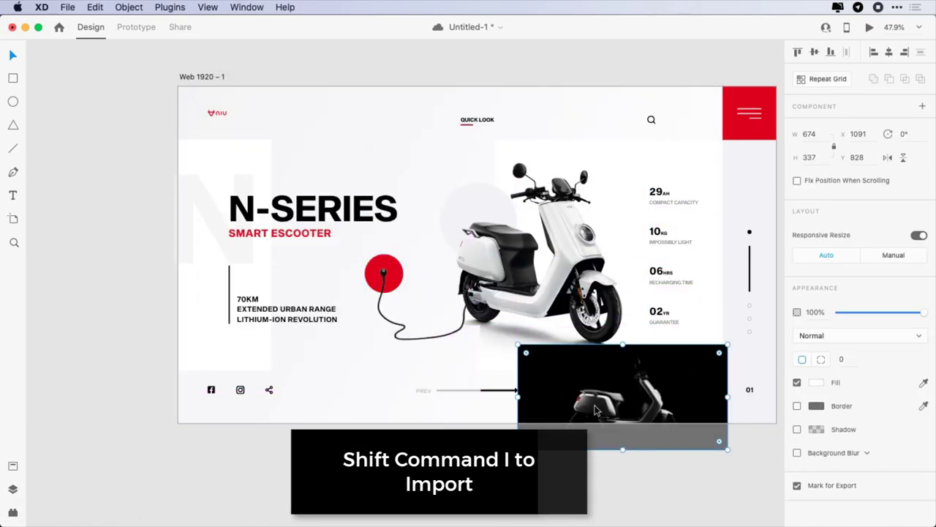
# Scale the dark scooter image proportionally to a width of 397 and place it at X 1351, Y 902, against the slider panel.
pyautogui.click(811, 134)
pyautogui.write('397')
pyautogui.press('Return')
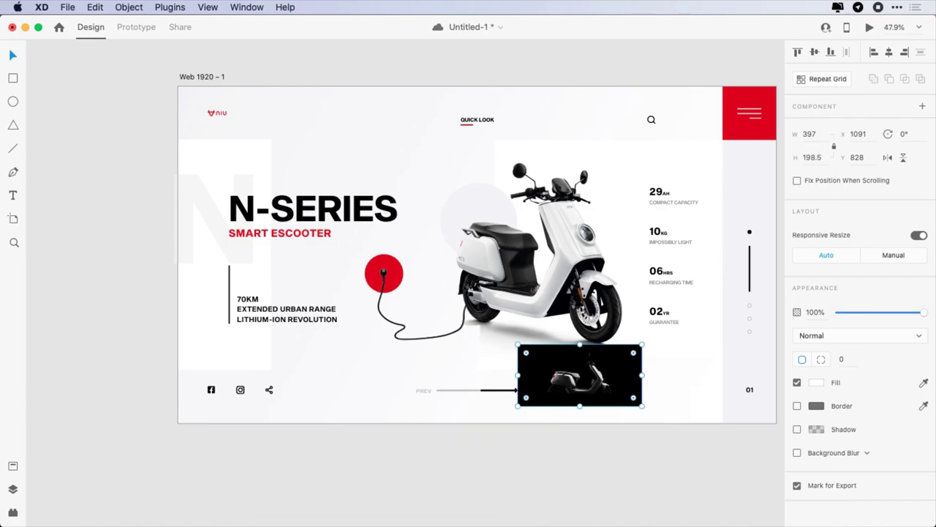
pyautogui.moveTo(580, 386); pyautogui.dragTo(676, 410)
pyautogui.click(520, 459)
# Draw a 71 × 71 circle without a border over the middle of the dark scooter image.
pyautogui.press('e')
pyautogui.press('v')
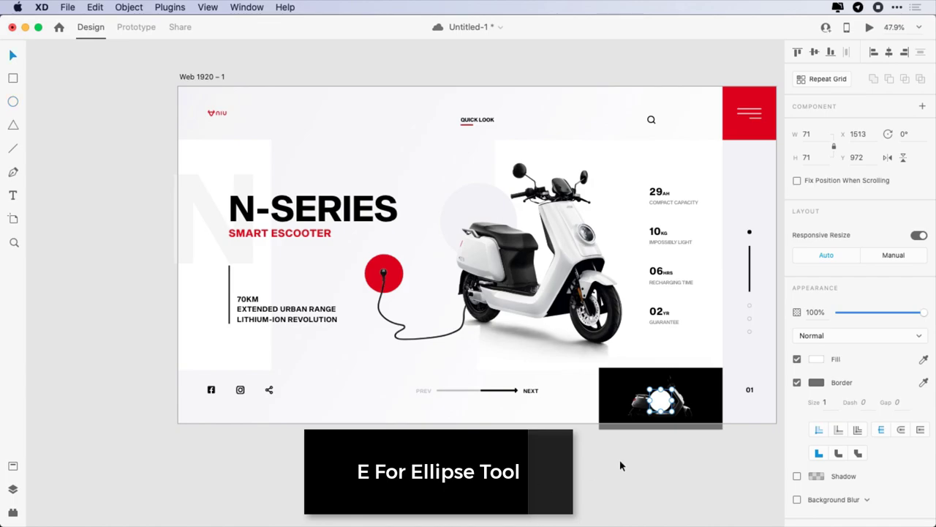
pyautogui.click(796, 382)
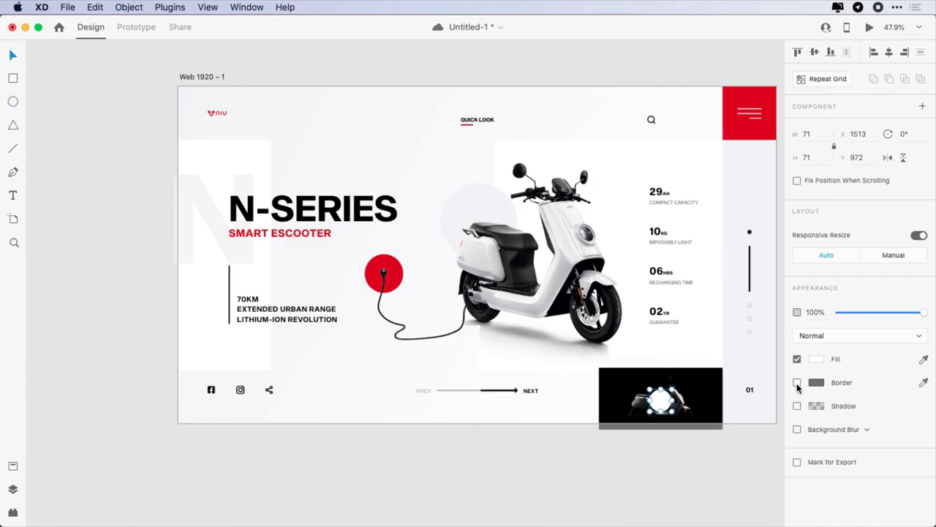
# Give the circle a background blur with amount 10, brightness 50 and opacity 70%, and set its overall opacity to 89%.
pyautogui.click(805, 430)
pyautogui.click(797, 430)
pyautogui.scroll(-1, 822, 422)
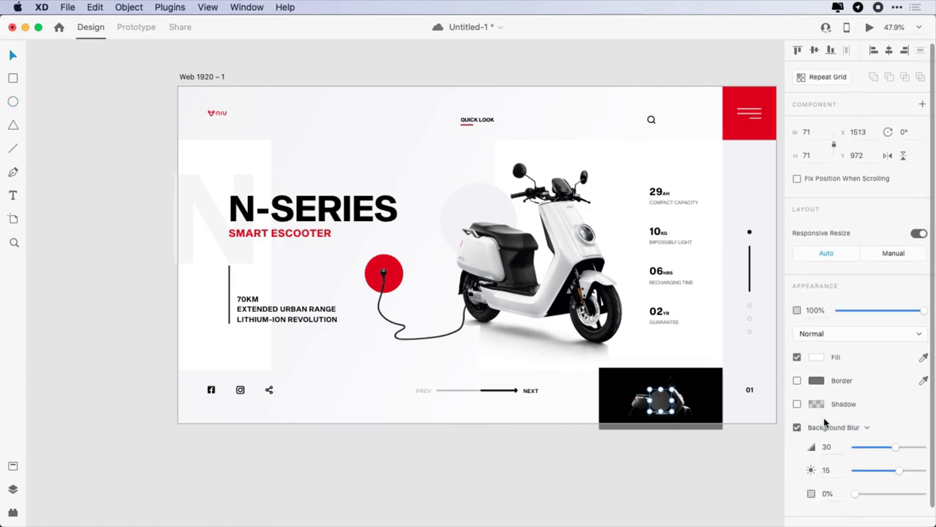
pyautogui.moveTo(880, 451); pyautogui.dragTo(926, 469)
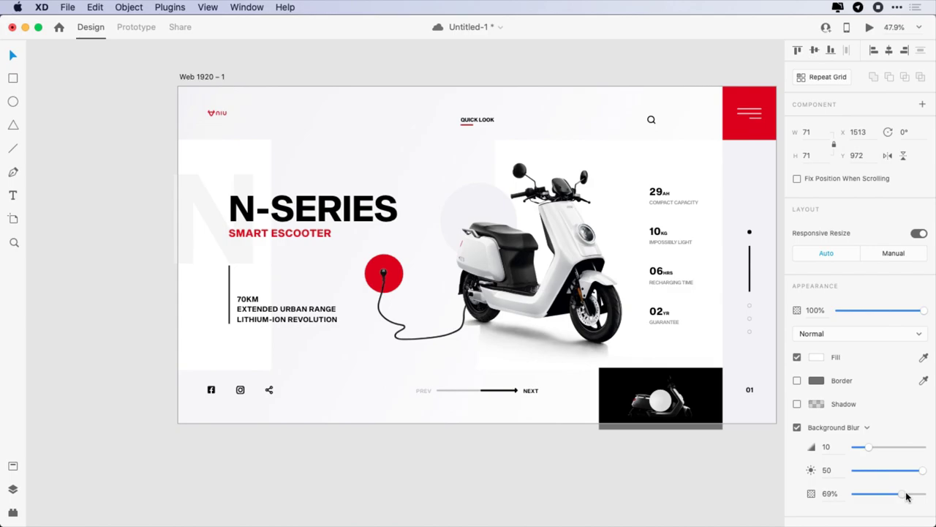
pyautogui.moveTo(923, 311); pyautogui.dragTo(912, 315)
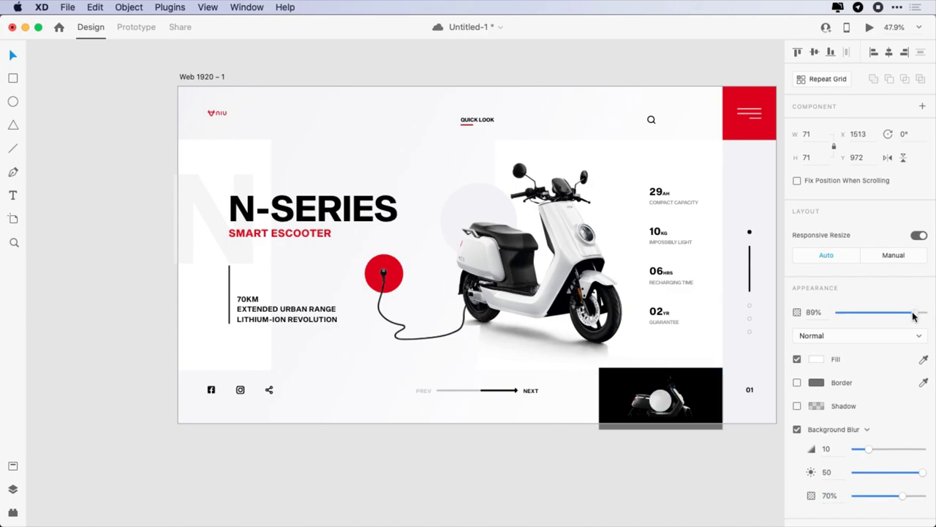
# Align the circle and the dark scooter image vertically by their middles.
pyautogui.keyDown('shift'); pyautogui.click(698, 403); pyautogui.keyUp('shift')
pyautogui.click(814, 53)
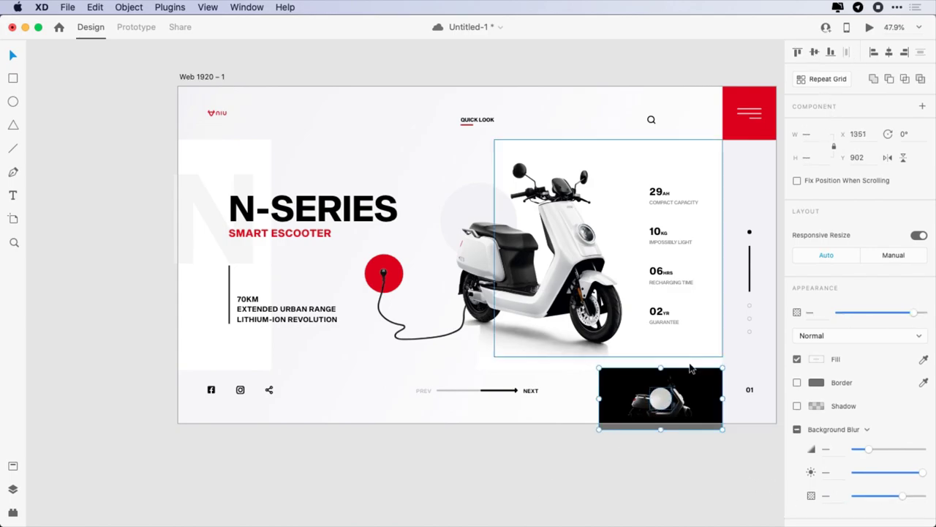
pyautogui.click(563, 456)
# Insert a play icon from the Icons 4 Design plugin and place it on the circle at X 1545, Y 990.
pyautogui.click(13, 513)
pyautogui.click(70, 408)
pyautogui.click(224, 153)
pyautogui.moveTo(308, 91); pyautogui.dragTo(686, 300)
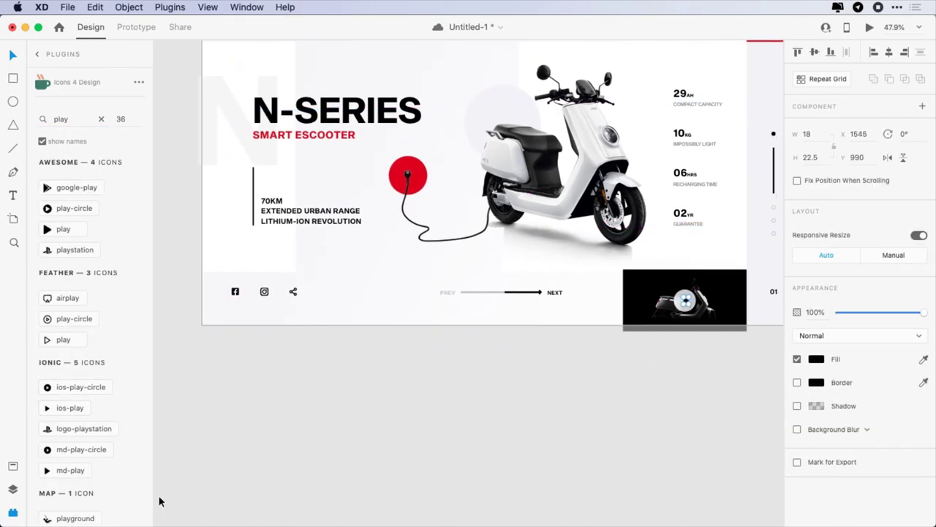
pyautogui.click(13, 513)
# Align the play icon and the circle vertically by their middles and group them.
pyautogui.keyDown('shift'); pyautogui.click(566, 302); pyautogui.keyUp('shift')
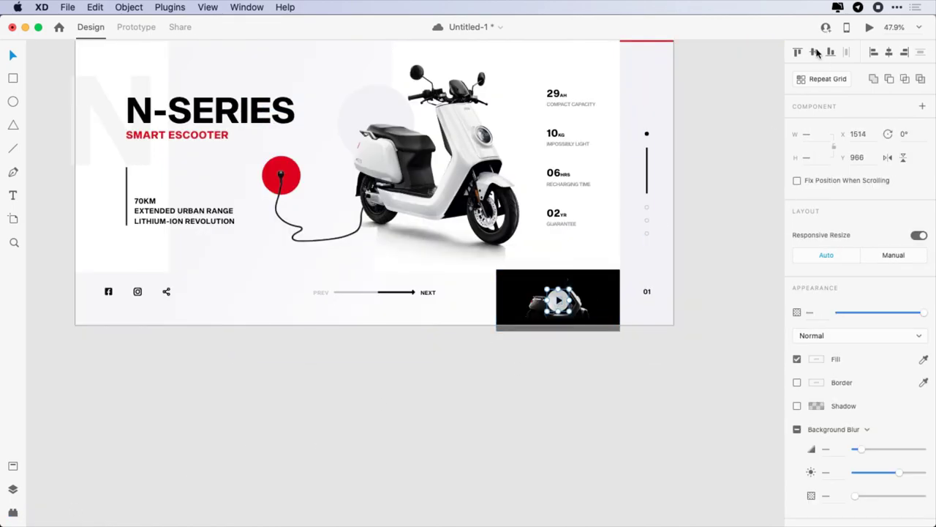
pyautogui.press('super+g')
pyautogui.click(538, 378)
pyautogui.scroll(3, 538, 378)
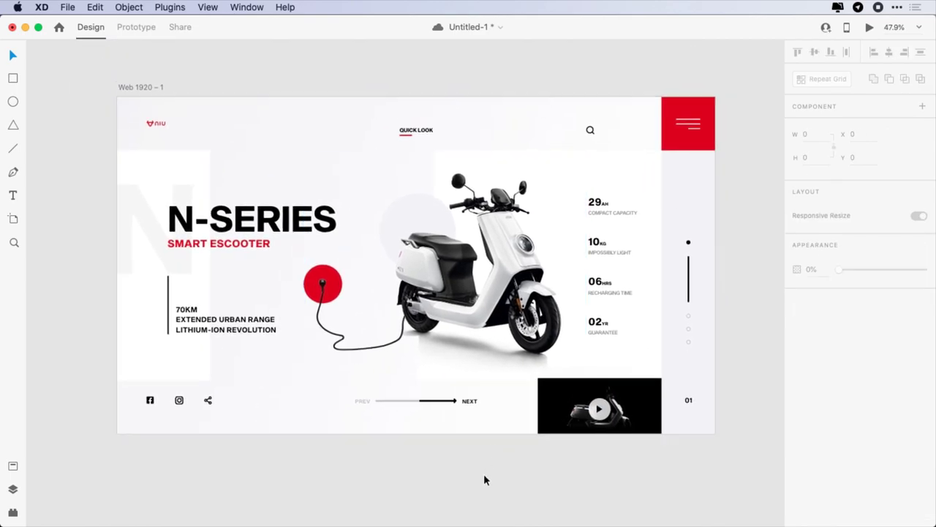